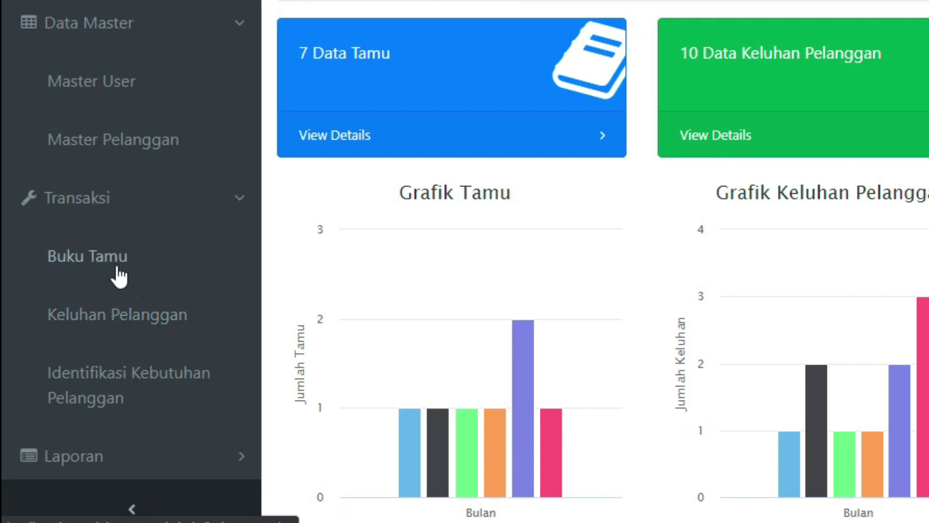
# View guest entries TAMU01–TAMU07 in Transaksi Buku Tamu, toggle the sidebar collapse, and expand Laporan
pyautogui.click(125, 267)
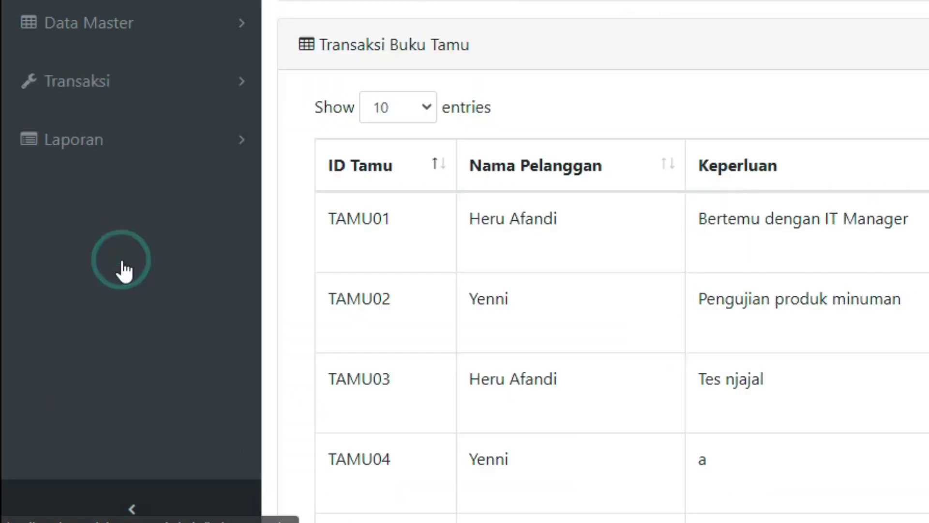
pyautogui.click(178, 79)
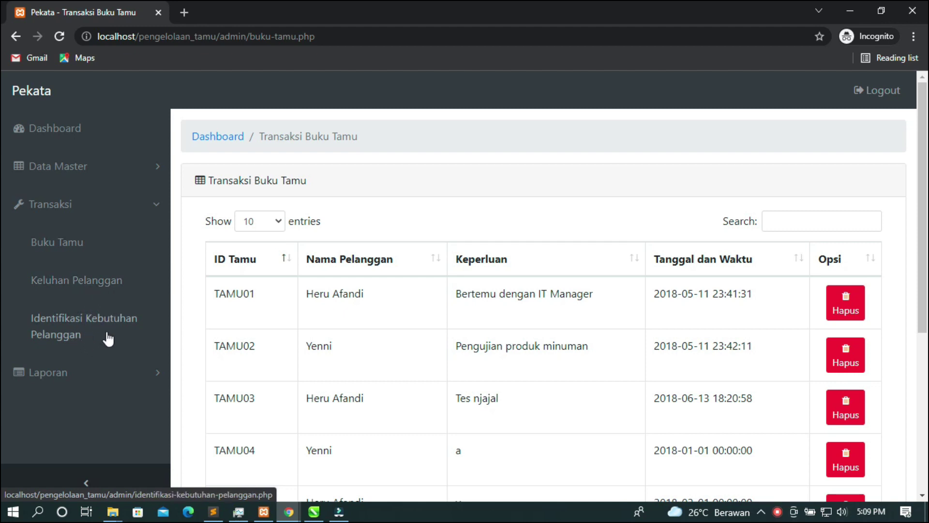
pyautogui.click(129, 378)
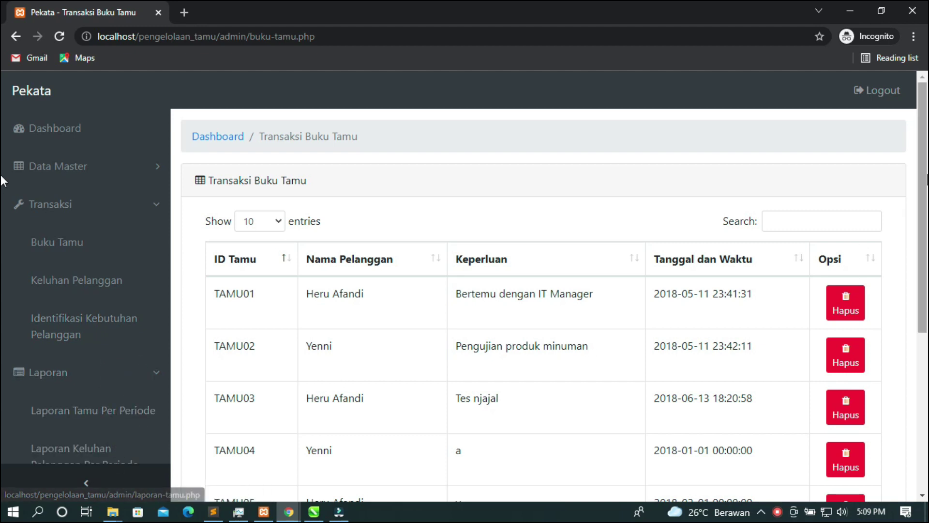
pyautogui.scroll(-5, 270, 363)
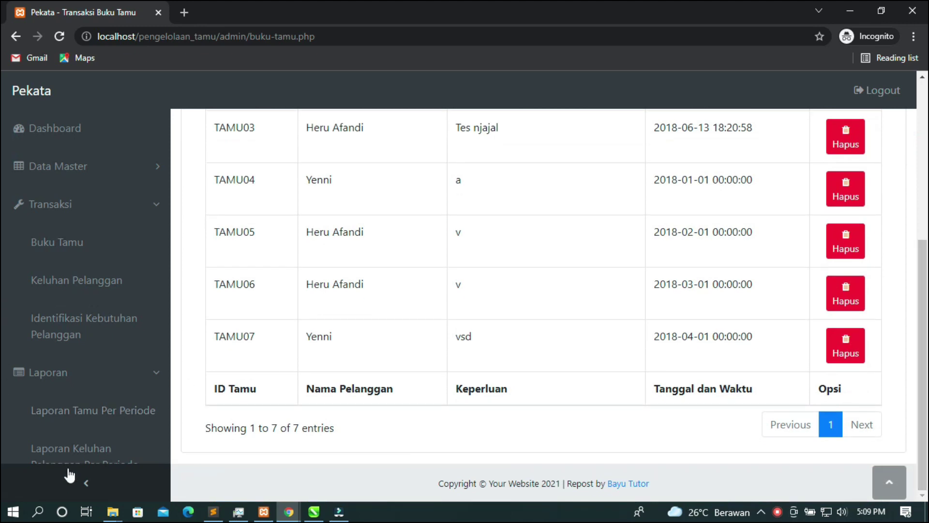
pyautogui.click(74, 481)
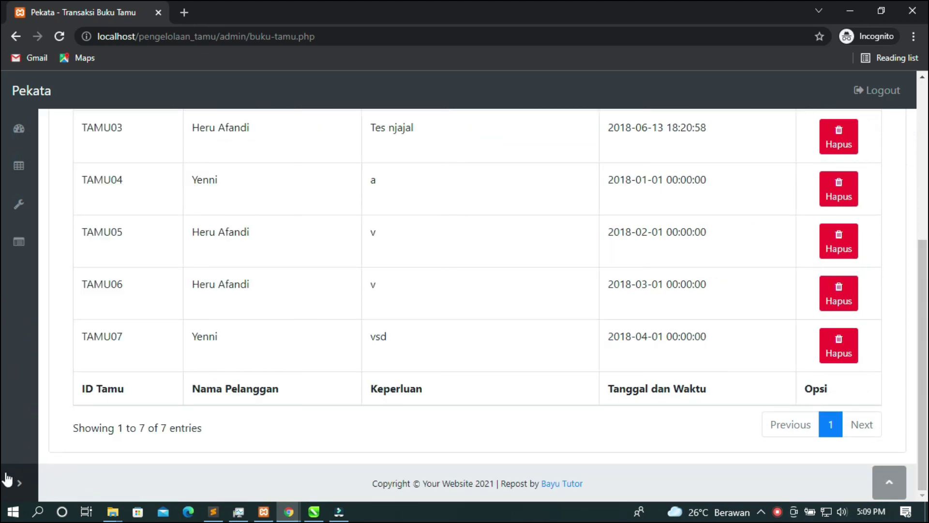
pyautogui.click(7, 480)
pyautogui.click(158, 251)
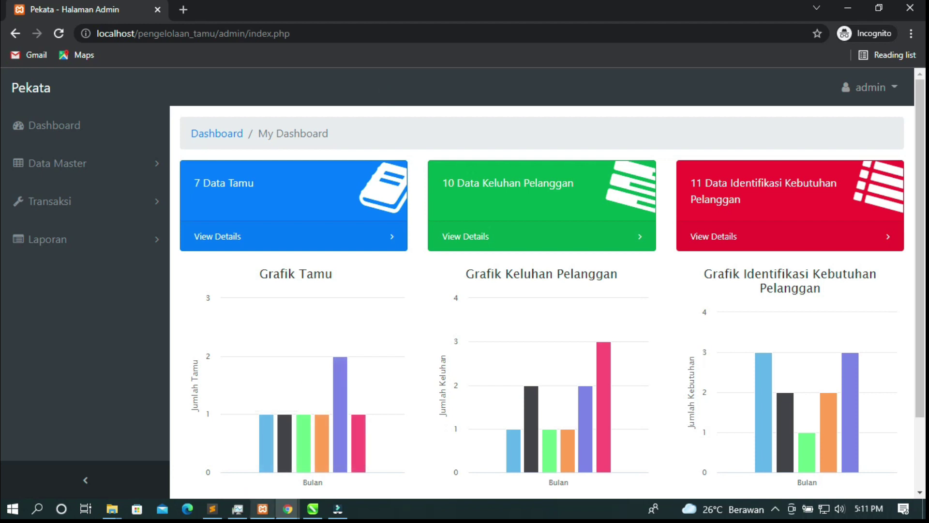
# Bring the XAMPP Control Panel in front of the Pekata dashboard
pyautogui.click(266, 509)
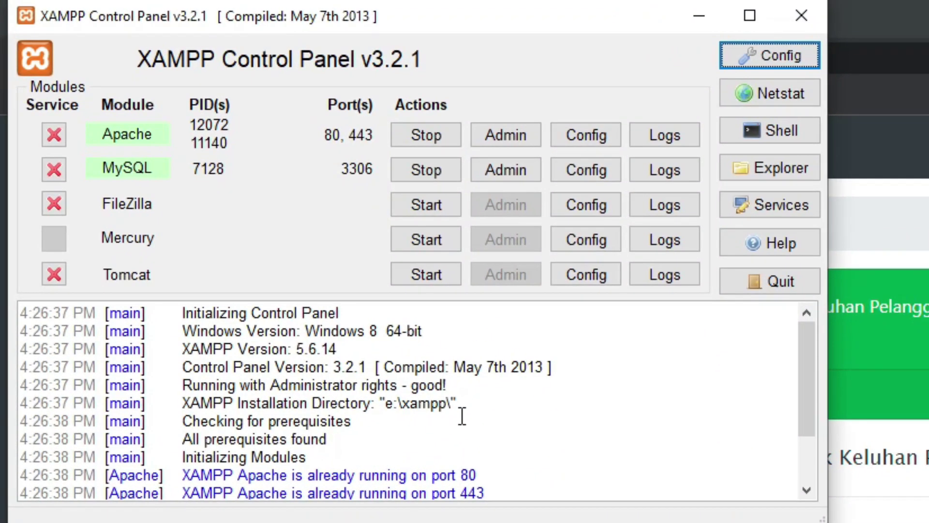
# Highlight the 'XAMPP Version: 5.6.14' log line, then switch to Sublime Text showing login.php
pyautogui.moveTo(337, 348); pyautogui.dragTo(289, 358)
pyautogui.click(377, 358)
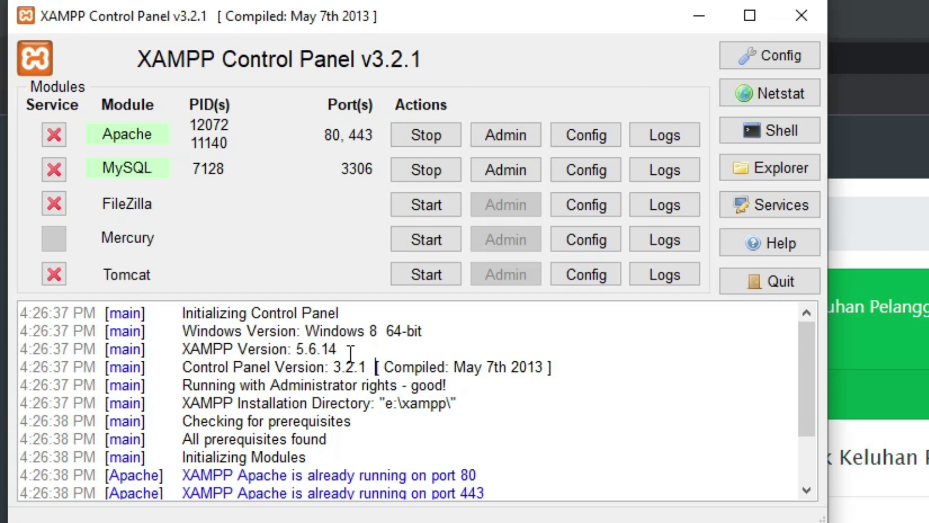
pyautogui.moveTo(350, 351); pyautogui.dragTo(190, 348)
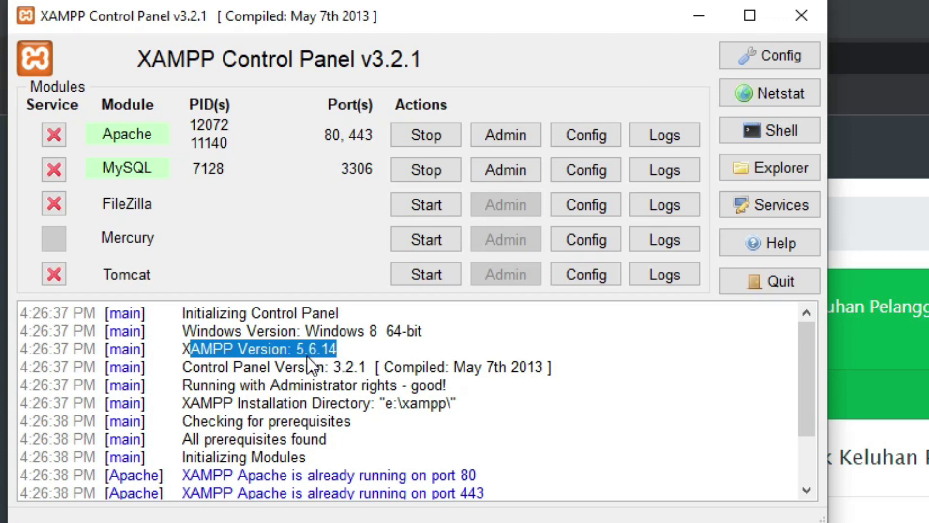
pyautogui.click(344, 354)
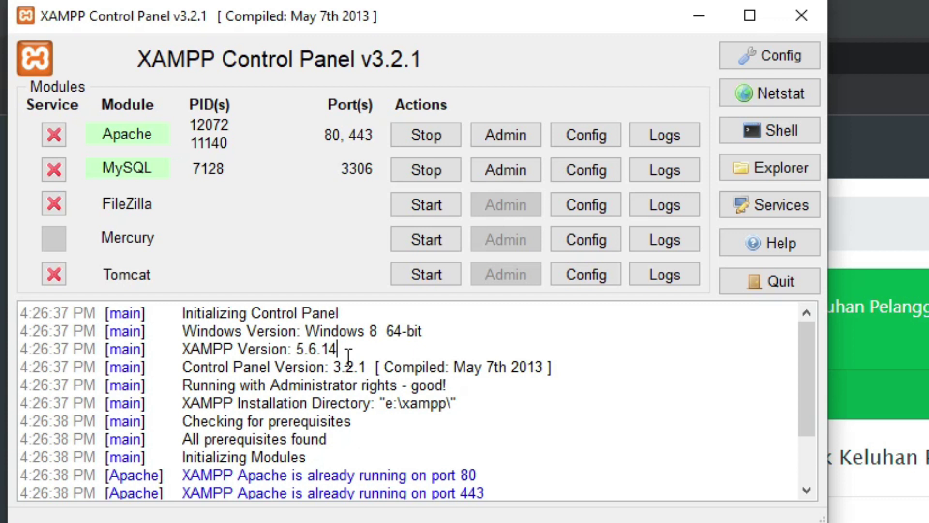
pyautogui.moveTo(383, 354); pyautogui.dragTo(183, 349)
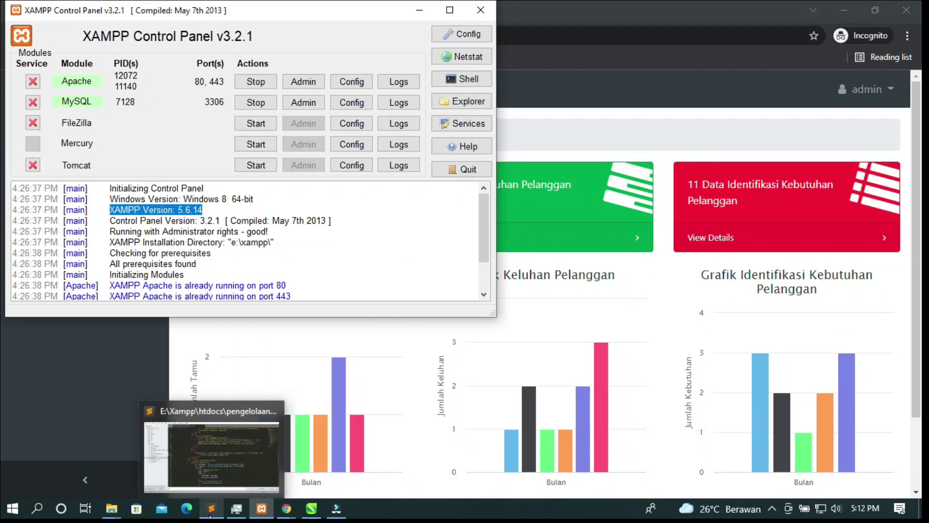
pyautogui.click(211, 508)
pyautogui.scroll(15, 381, 258)
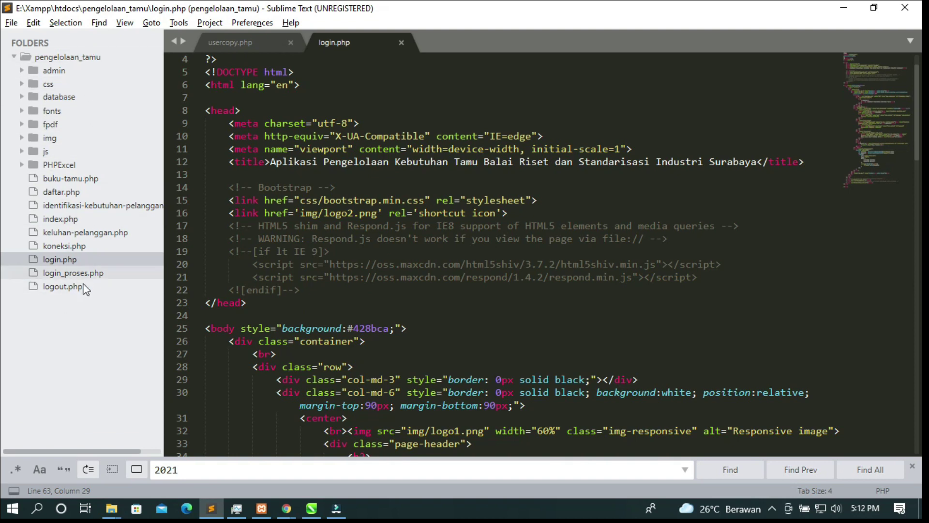
# Collapse and re-expand the pengelolaan_tamu and database folders, then Alt+Tab back to the browser
pyautogui.click(72, 62)
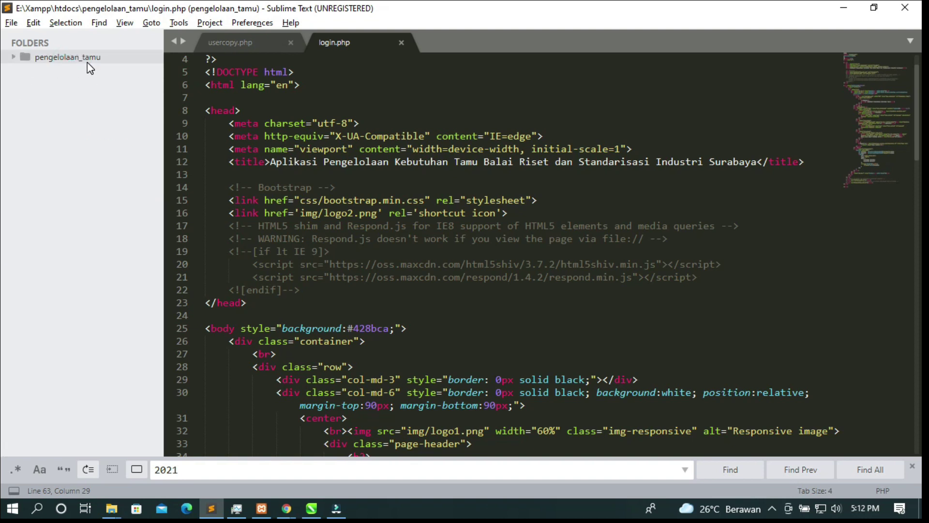
pyautogui.click(88, 62)
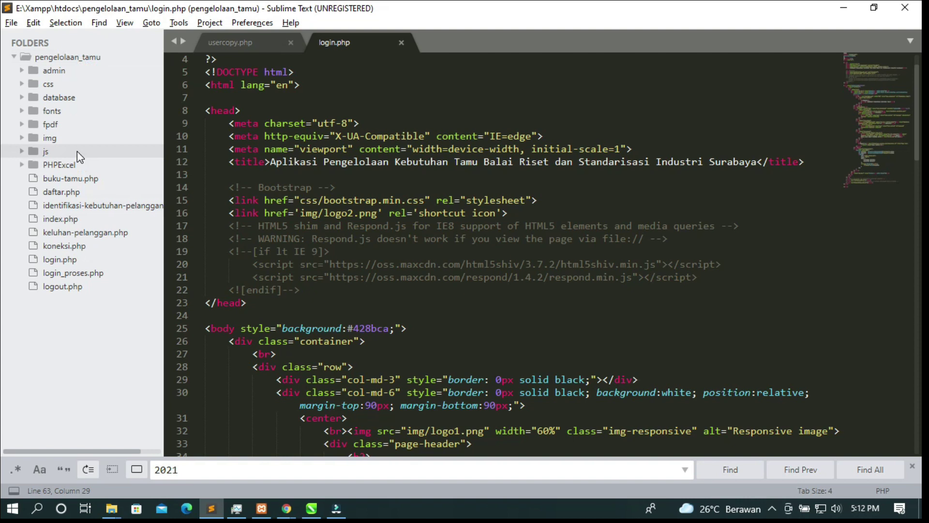
pyautogui.click(48, 98)
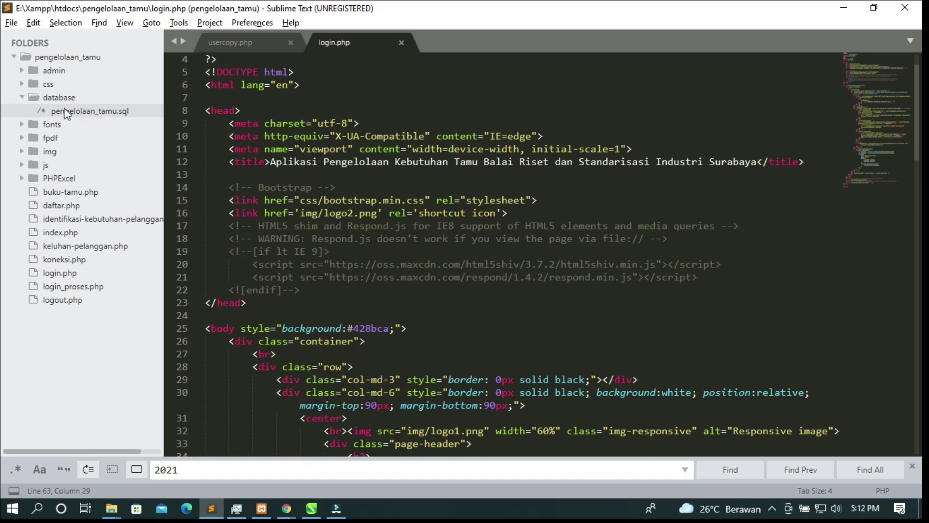
pyautogui.click(57, 98)
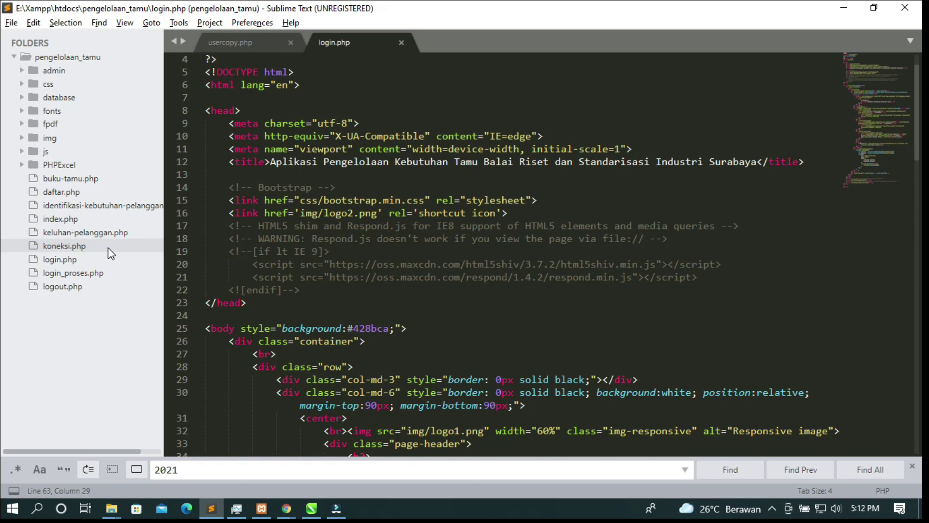
pyautogui.hotkey('alt', 'Tab')
pyautogui.hotkey('alt', 'Tab')
pyautogui.hotkey('alt', 'Tab')
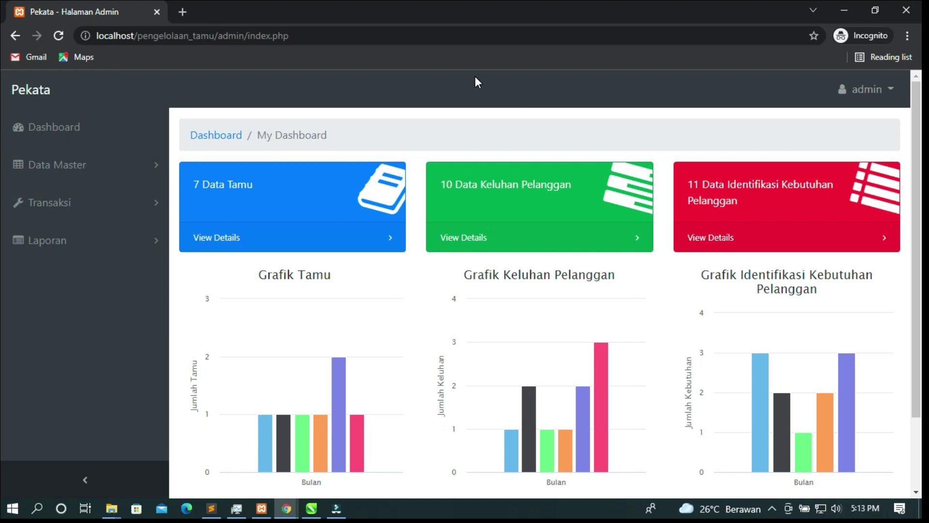
# Highlight the host and project-folder parts of the dashboard's page address
pyautogui.click(283, 42)
pyautogui.click(302, 36)
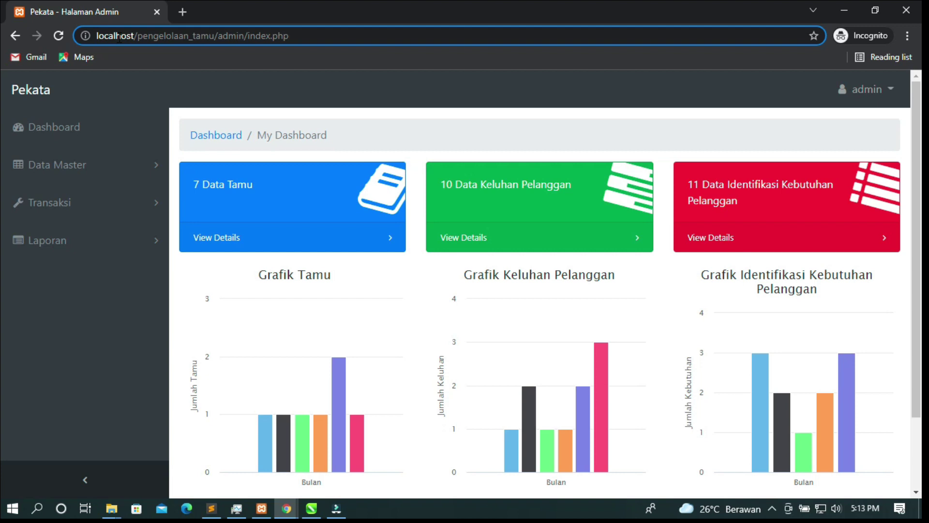
pyautogui.click(94, 37)
pyautogui.click(168, 39)
pyautogui.moveTo(106, 35); pyautogui.dragTo(157, 36)
pyautogui.click(425, 89)
pyautogui.moveTo(385, 87); pyautogui.dragTo(689, 96)
pyautogui.click(569, 93)
pyautogui.click(643, 85)
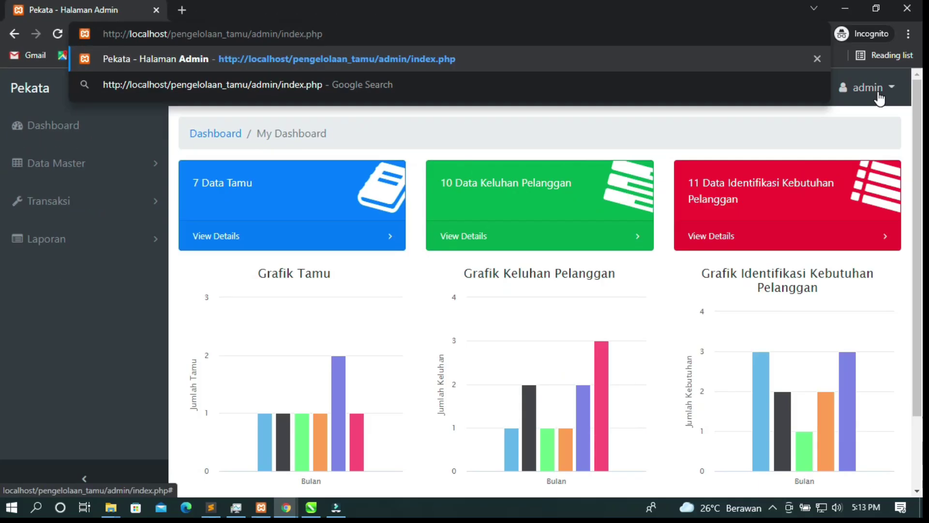
# Log out of the admin account and confirm in the Logout dialog
pyautogui.click(869, 87)
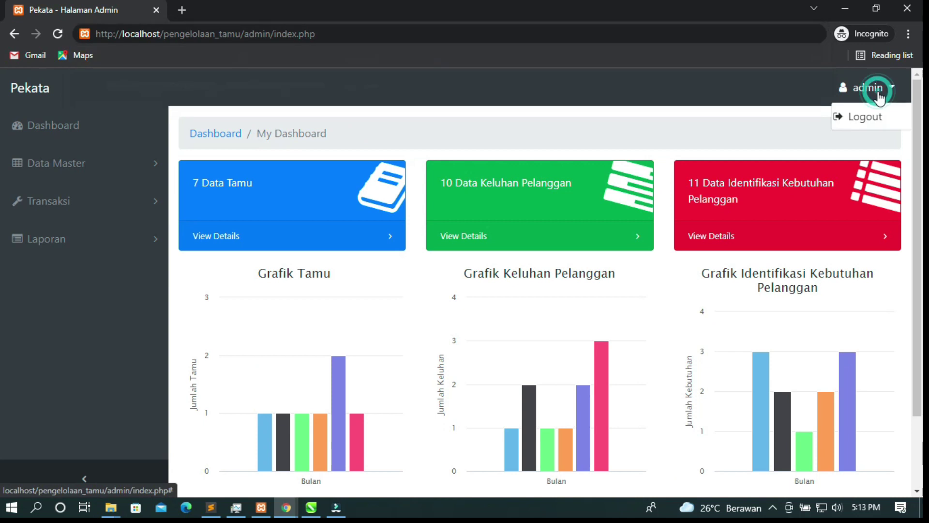
pyautogui.click(874, 118)
pyautogui.click(594, 207)
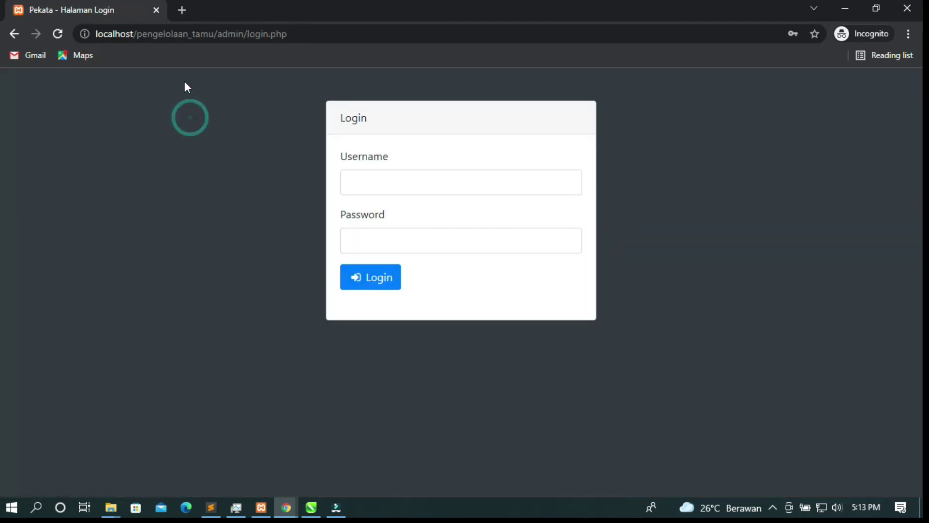
# Strip admin/login.php from the URL to load the project's customer-side login page
pyautogui.click(257, 34)
pyautogui.click(253, 35)
pyautogui.moveTo(247, 35); pyautogui.dragTo(329, 51)
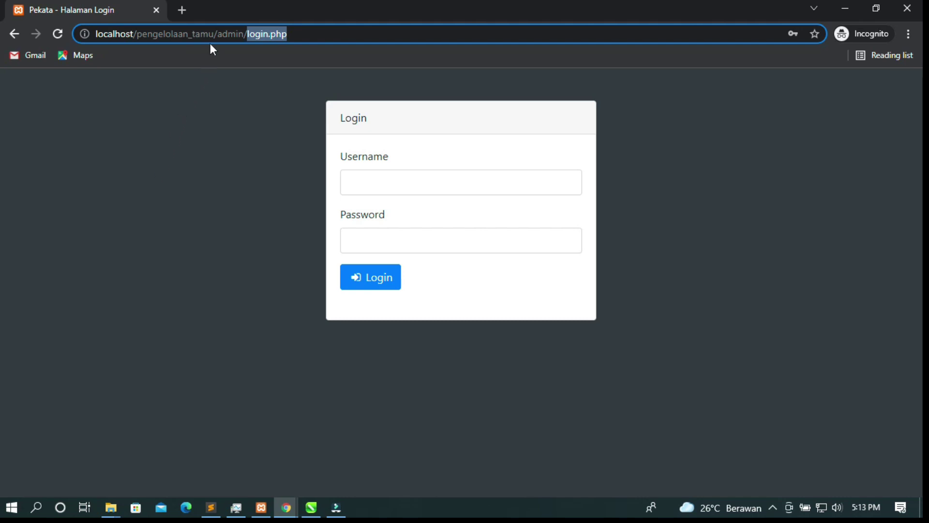
pyautogui.moveTo(217, 41); pyautogui.dragTo(482, 48)
pyautogui.press('BackSpace')
pyautogui.press('Return')
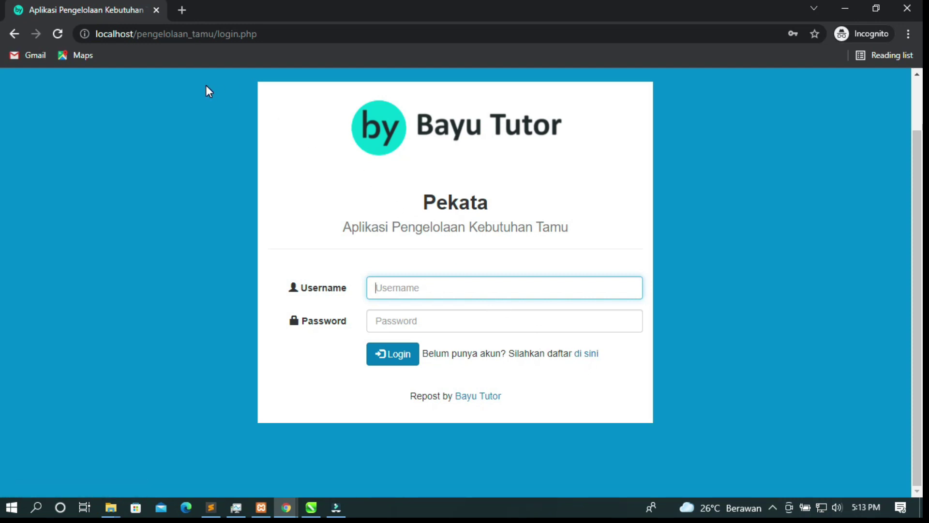
# Go to the /admin address and log in with the saved admin credentials
pyautogui.doubleClick(216, 35)
pyautogui.write('admin')
pyautogui.press('Return')
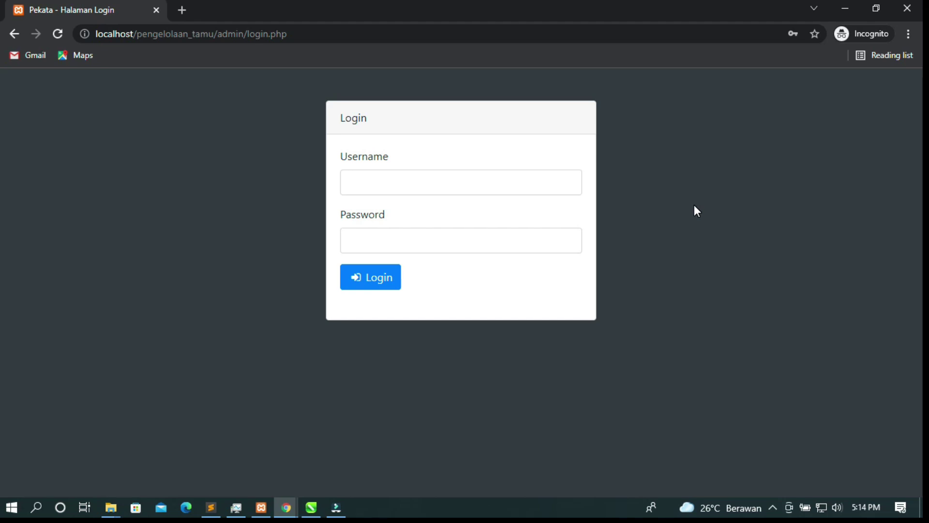
pyautogui.click(465, 190)
pyautogui.click(391, 222)
pyautogui.doubleClick(406, 182)
pyautogui.click(253, 170)
pyautogui.click(400, 277)
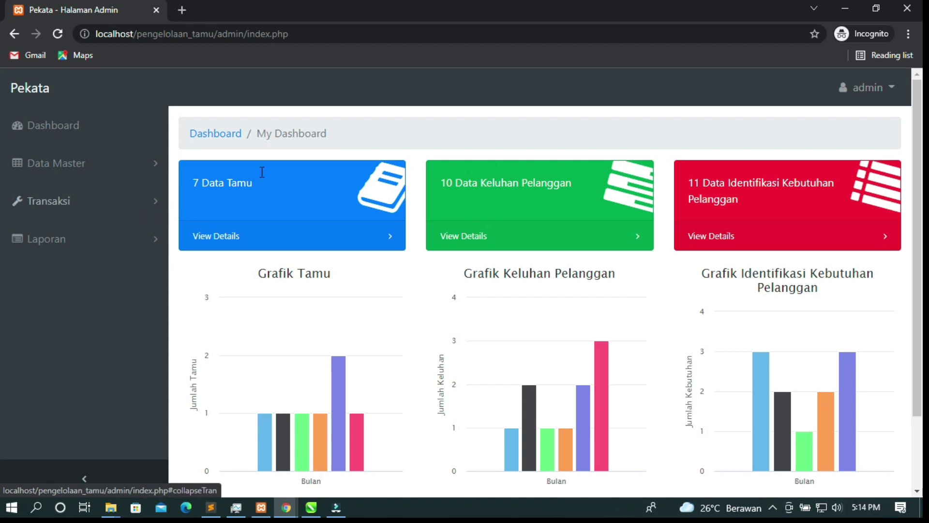
# Scroll to the monthly legends of the Grafik Tamu, Keluhan Pelanggan and Identifikasi Kebutuhan charts and back
pyautogui.scroll(-2, 625, 271)
pyautogui.scroll(2, 625, 273)
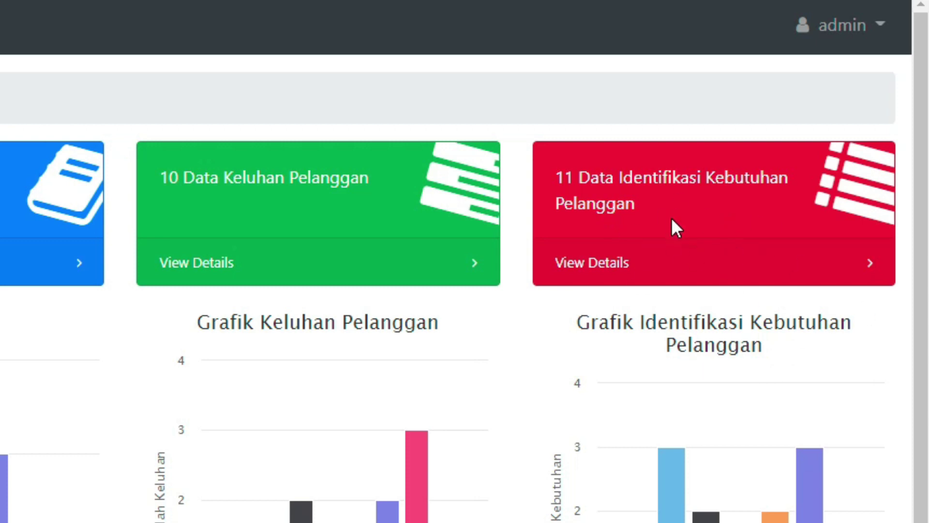
pyautogui.scroll(-1, 597, 266)
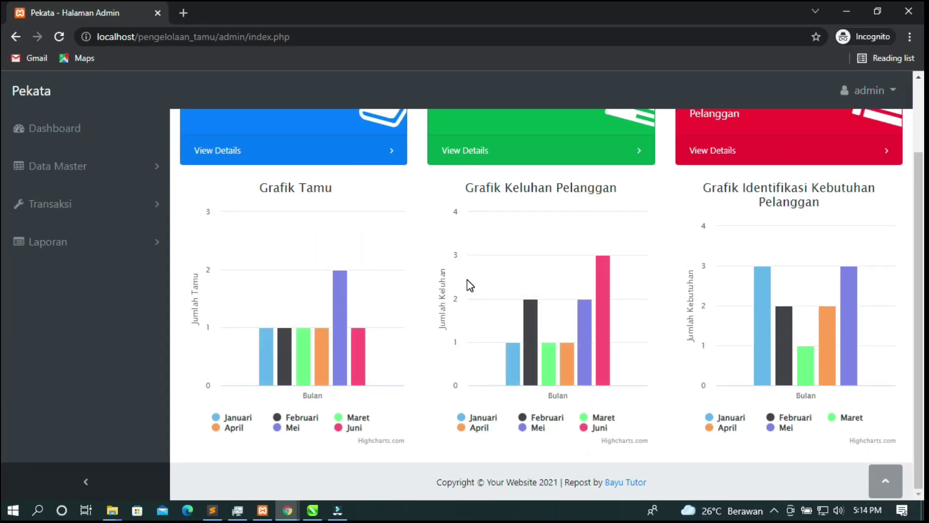
pyautogui.scroll(2, 799, 366)
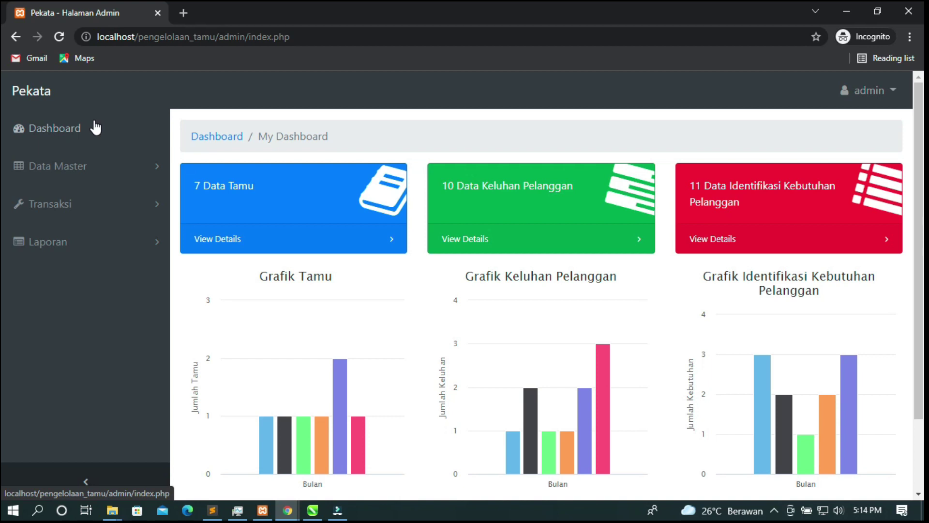
pyautogui.click(109, 169)
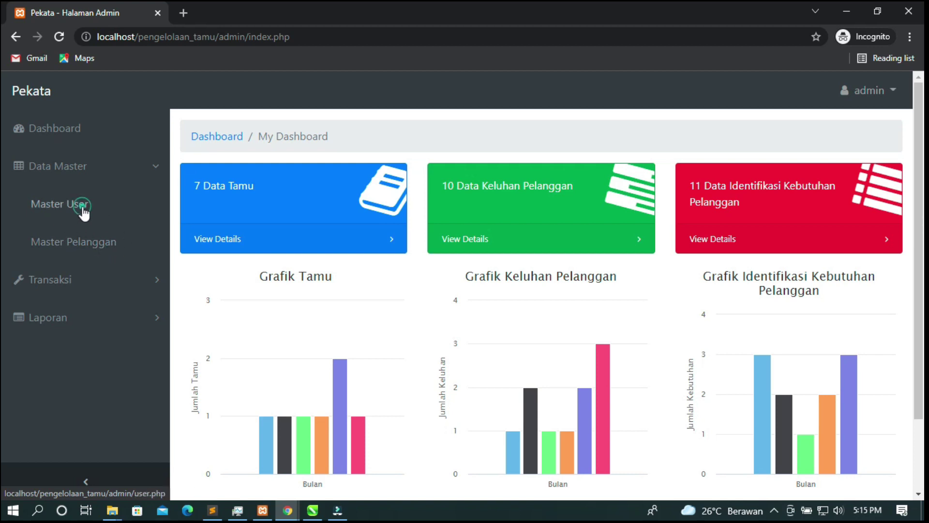
# Open Master User and scroll between the admin/fatimah user list and the Tambah Data User form
pyautogui.click(80, 213)
pyautogui.scroll(-5, 289, 224)
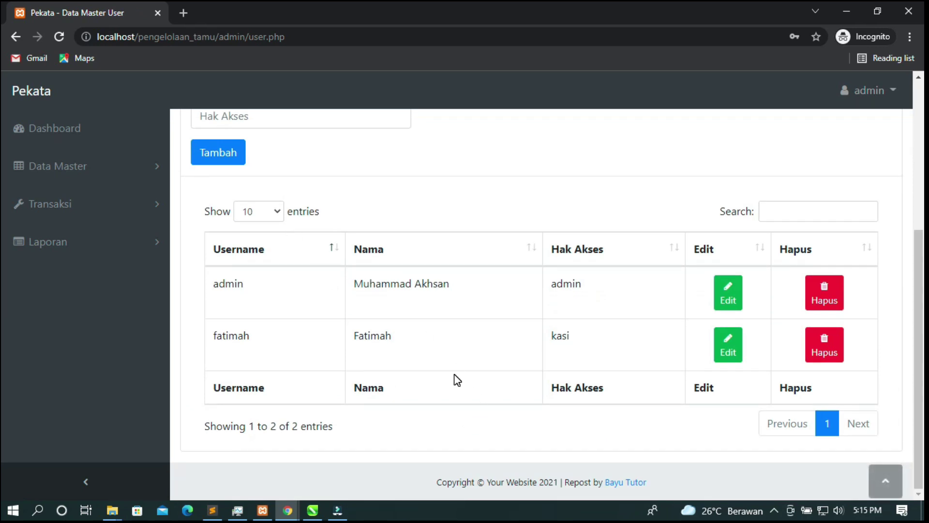
pyautogui.scroll(1, 466, 349)
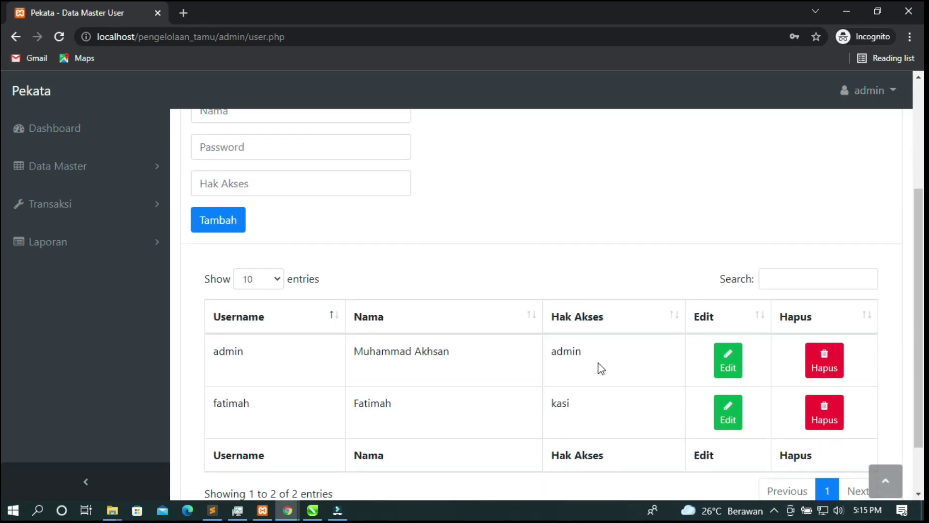
pyautogui.scroll(-1, 245, 339)
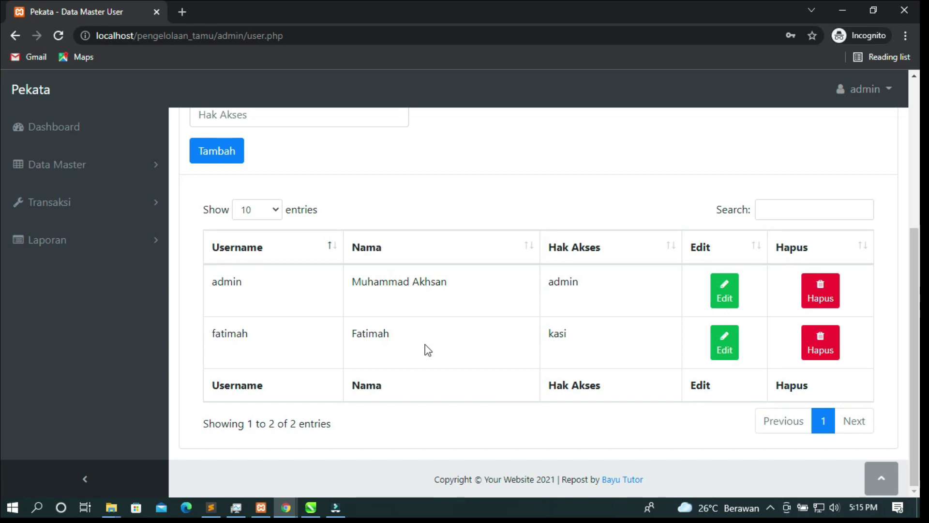
pyautogui.scroll(3, 587, 356)
pyautogui.scroll(2, 585, 357)
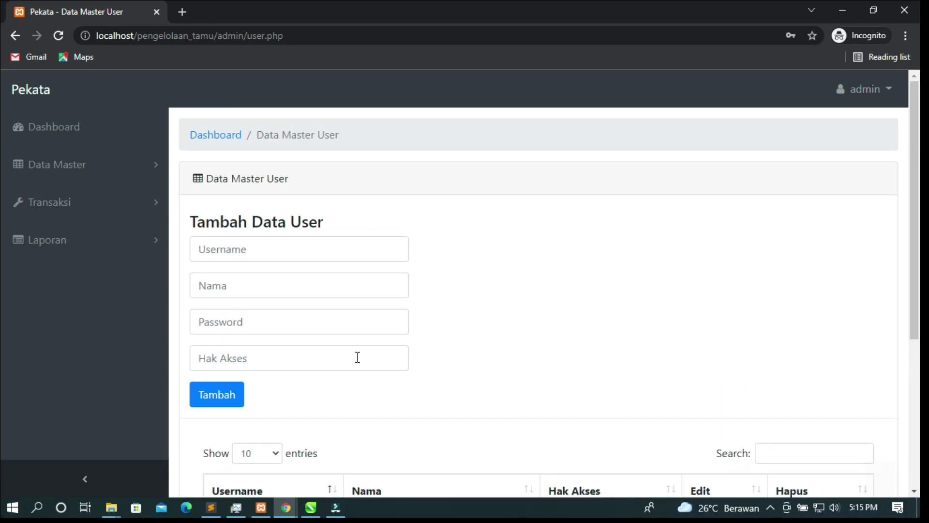
pyautogui.click(281, 253)
pyautogui.click(518, 292)
pyautogui.click(216, 393)
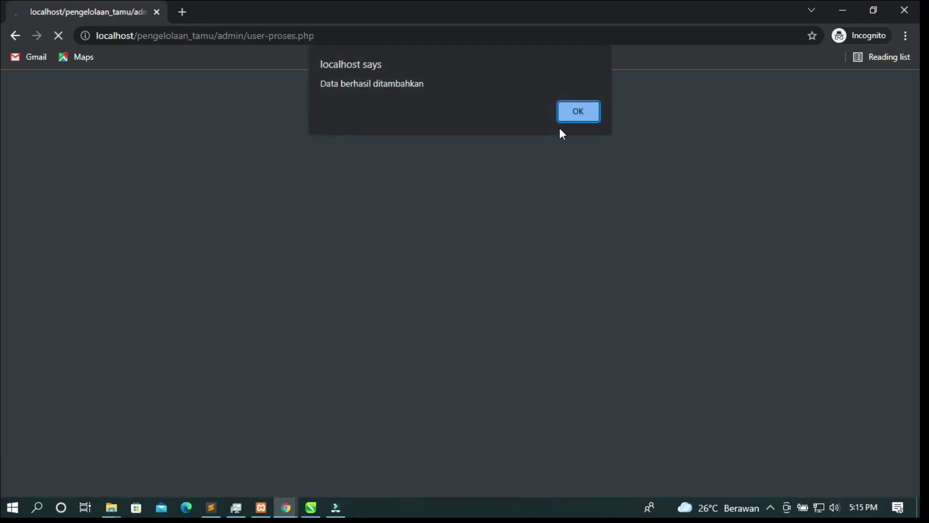
pyautogui.click(573, 115)
pyautogui.scroll(-6, 300, 276)
pyautogui.scroll(5, 318, 288)
pyautogui.scroll(-5, 318, 288)
pyautogui.scroll(1, 317, 284)
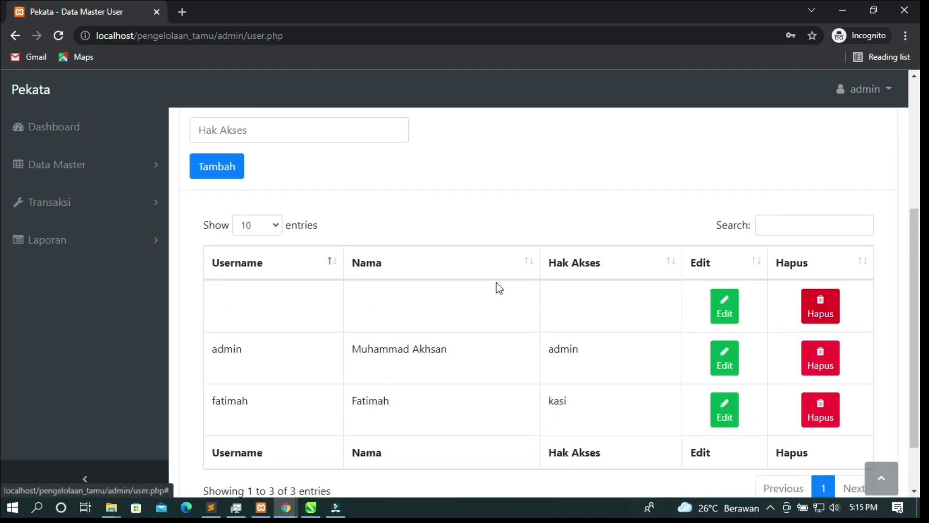
pyautogui.click(827, 313)
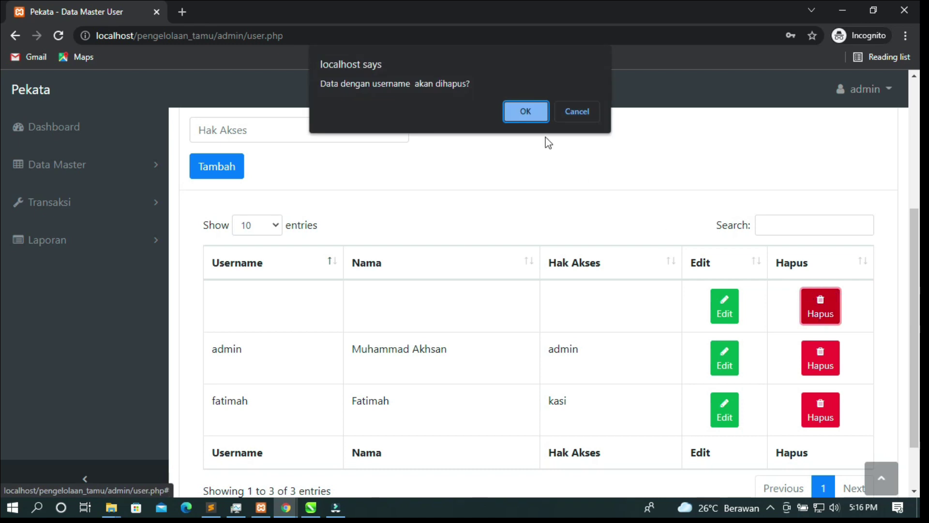
pyautogui.click(514, 109)
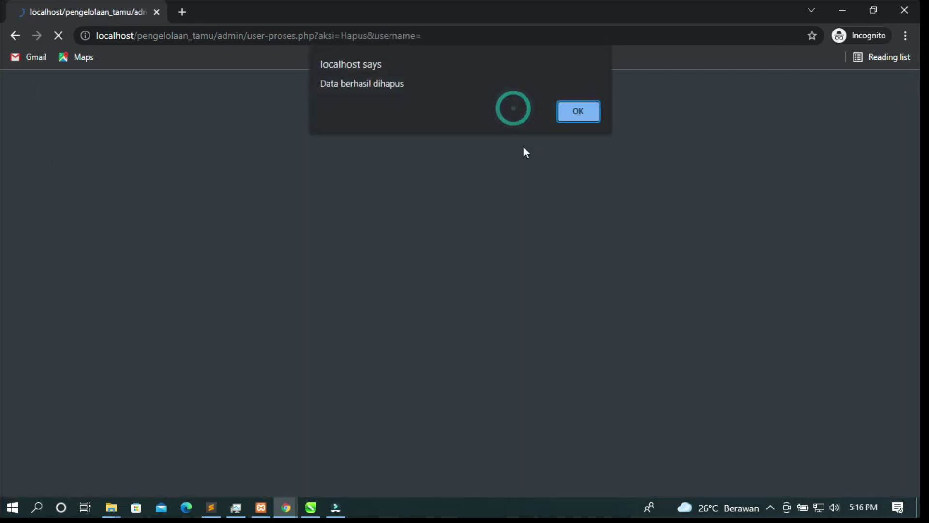
pyautogui.click(582, 119)
pyautogui.scroll(-4, 344, 298)
pyautogui.scroll(1, 343, 298)
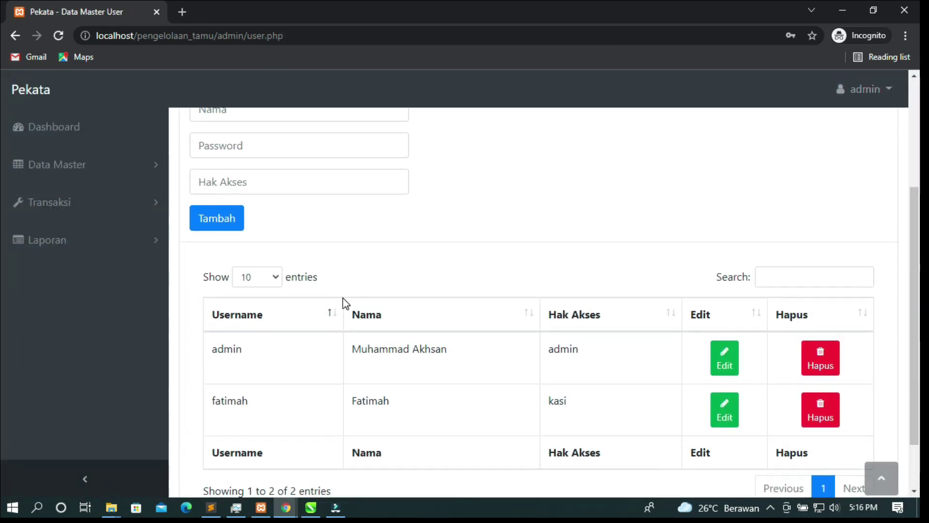
pyautogui.scroll(3, 343, 297)
pyautogui.click(251, 206)
pyautogui.click(547, 229)
pyautogui.click(252, 207)
pyautogui.click(252, 209)
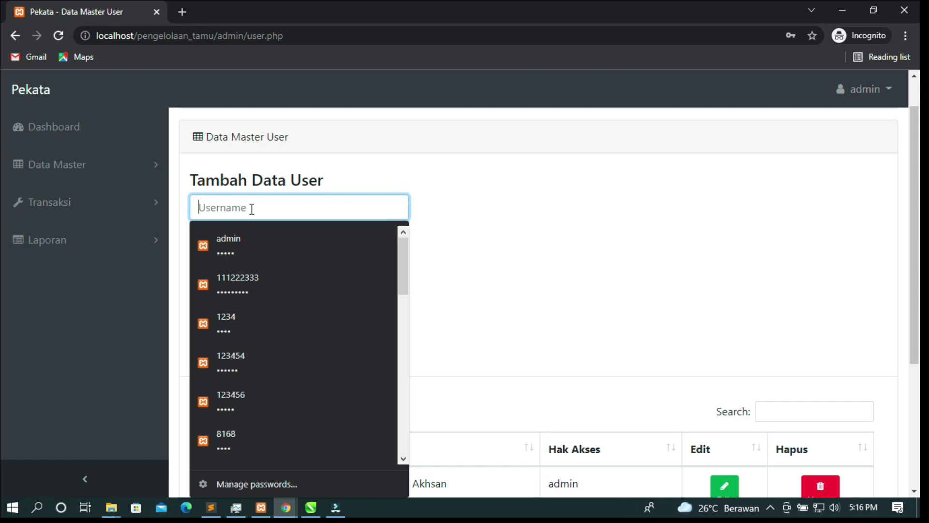
pyautogui.write('pelan')
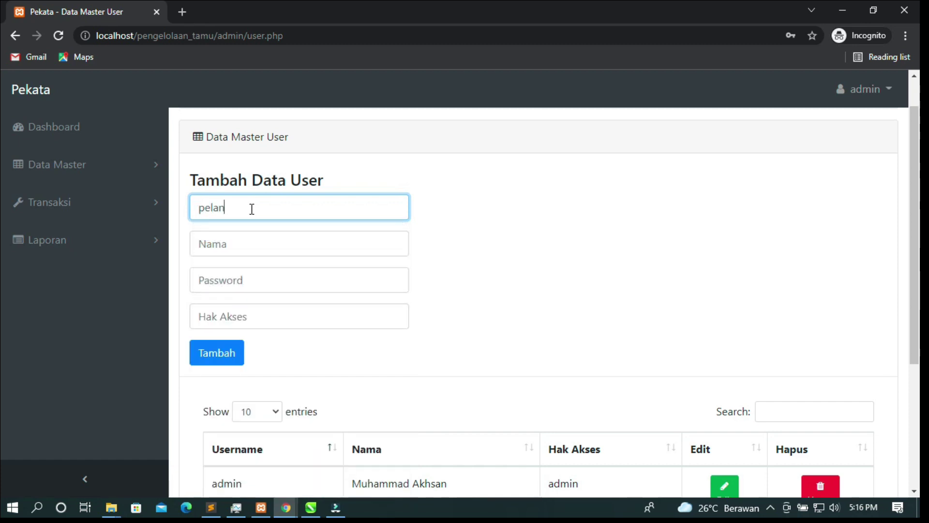
pyautogui.write('ggan2')
pyautogui.moveTo(272, 207); pyautogui.dragTo(173, 214)
pyautogui.hotkey('ctrl', 'c')
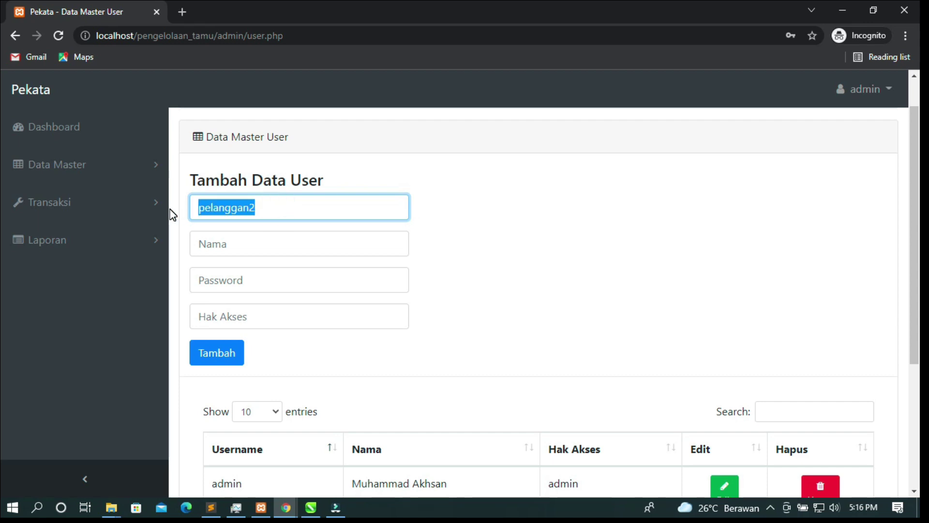
pyautogui.click(232, 245)
pyautogui.hotkey('ctrl', 'v')
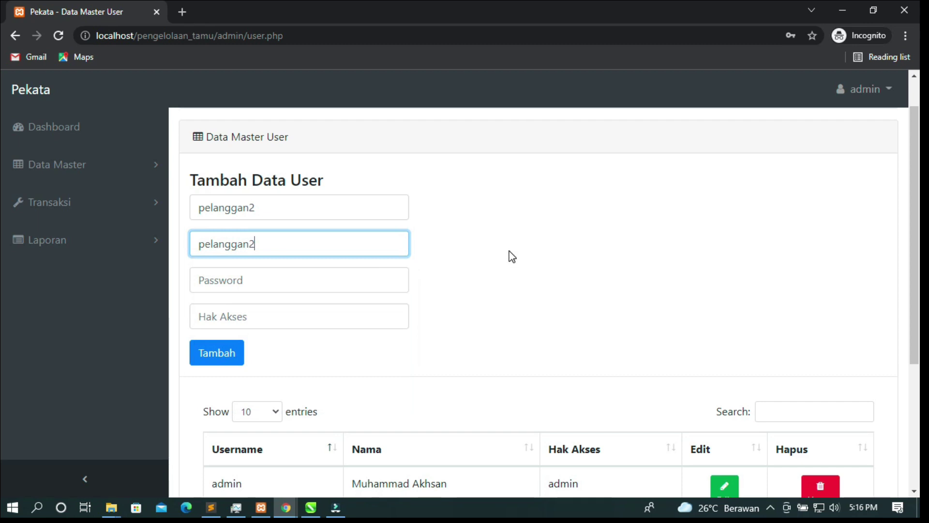
pyautogui.click(301, 270)
pyautogui.hotkey('ctrl', 'v')
# Check the existing users' access levels, admin and kasi, in the user table
pyautogui.click(330, 316)
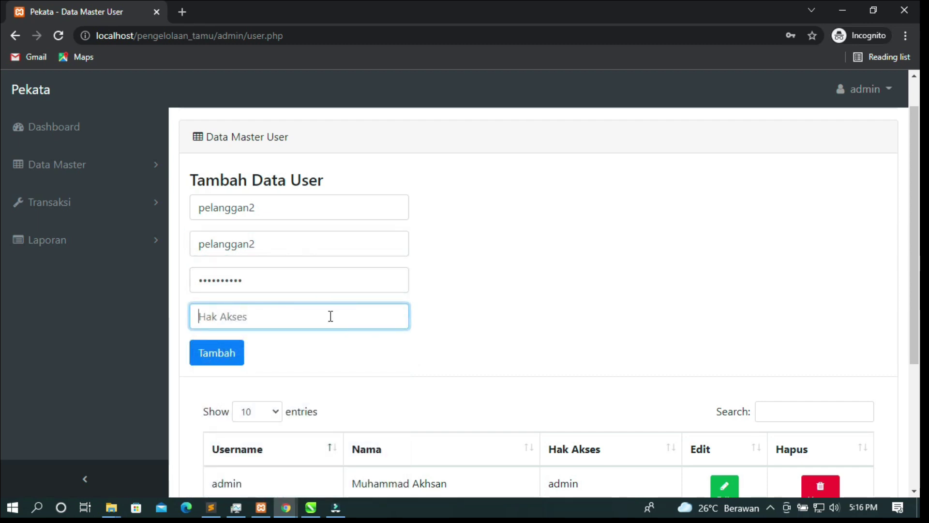
pyautogui.scroll(-3, 332, 321)
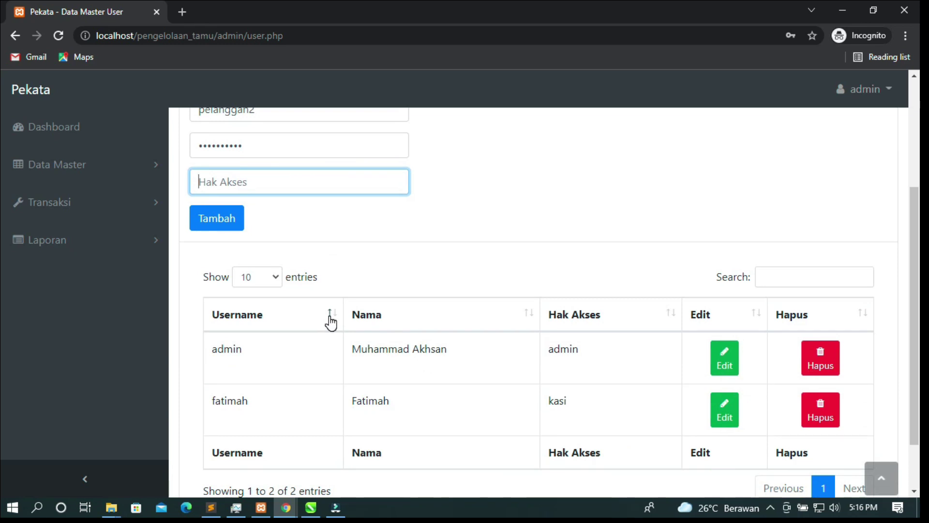
pyautogui.scroll(3, 331, 321)
pyautogui.click(274, 319)
pyautogui.write('admin')
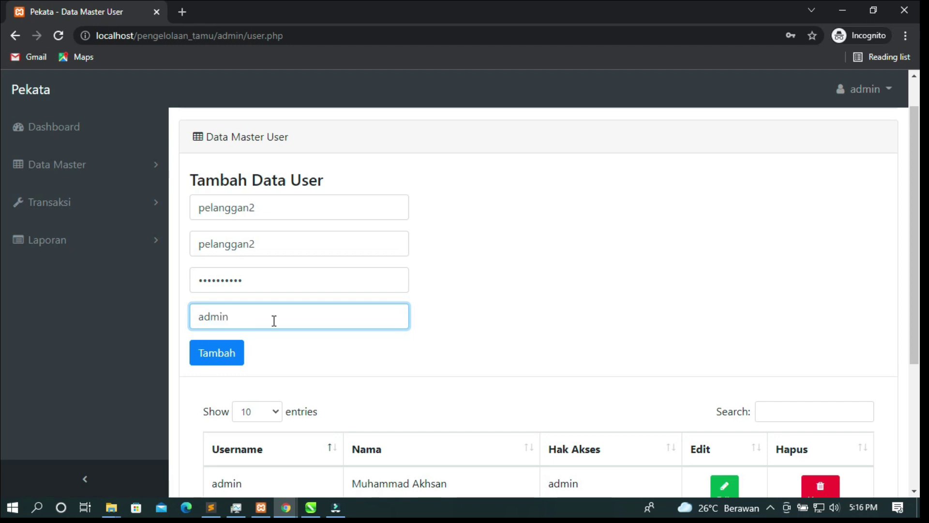
pyautogui.write('m')
pyautogui.press('BackSpace')
pyautogui.press('BackSpace')
pyautogui.press('BackSpace')
pyautogui.scroll(-4, 467, 369)
pyautogui.scroll(2, 467, 369)
pyautogui.scroll(-3, 542, 378)
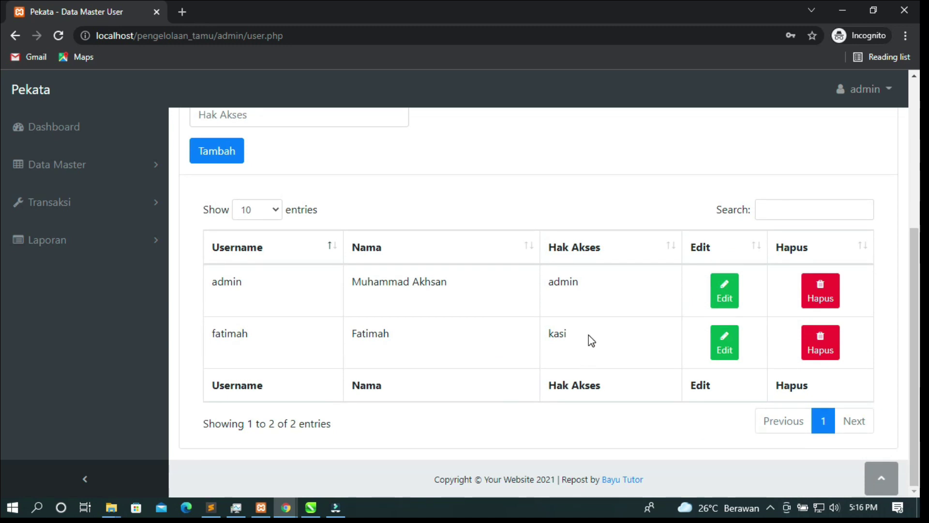
pyautogui.moveTo(561, 338); pyautogui.dragTo(550, 337)
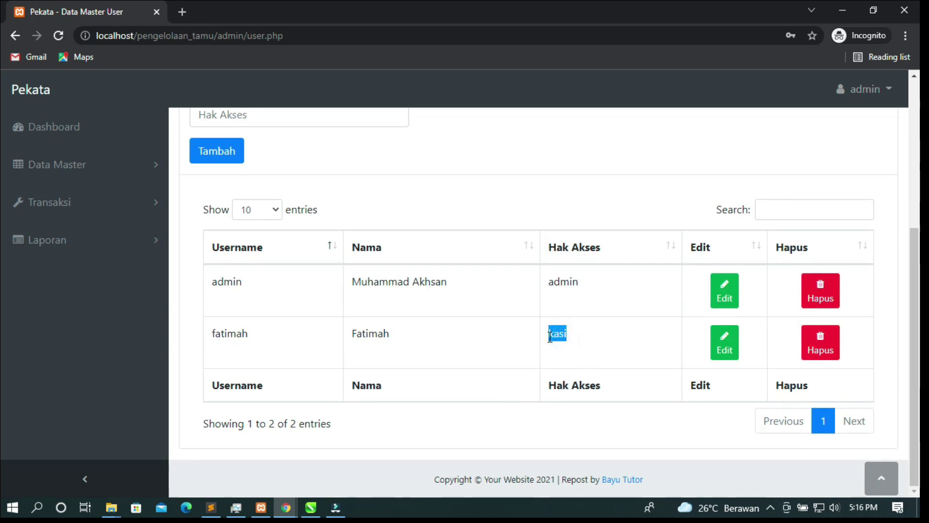
pyautogui.doubleClick(587, 282)
pyautogui.click(577, 341)
# Enter kasi as the Hak Akses and submit the pelanggan2 user with Tambah
pyautogui.scroll(1, 379, 310)
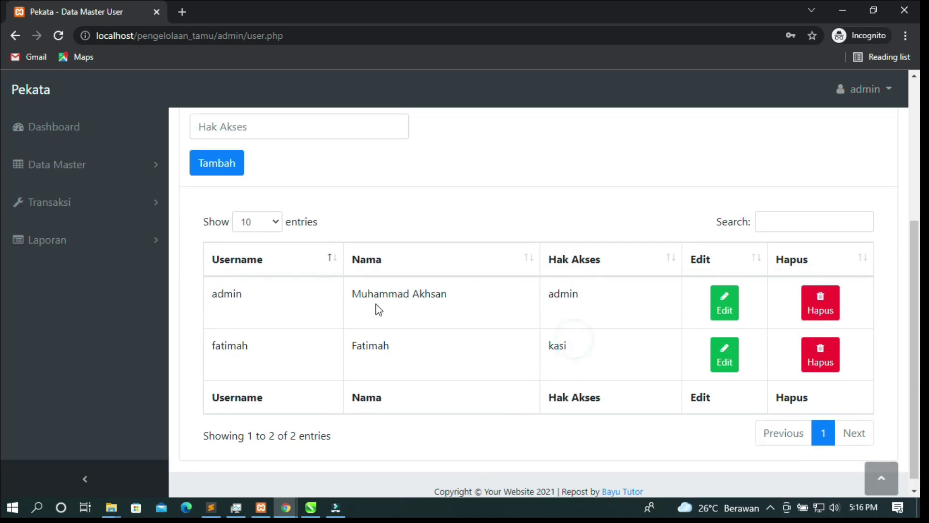
pyautogui.scroll(5, 379, 310)
pyautogui.click(244, 355)
pyautogui.write('kasi')
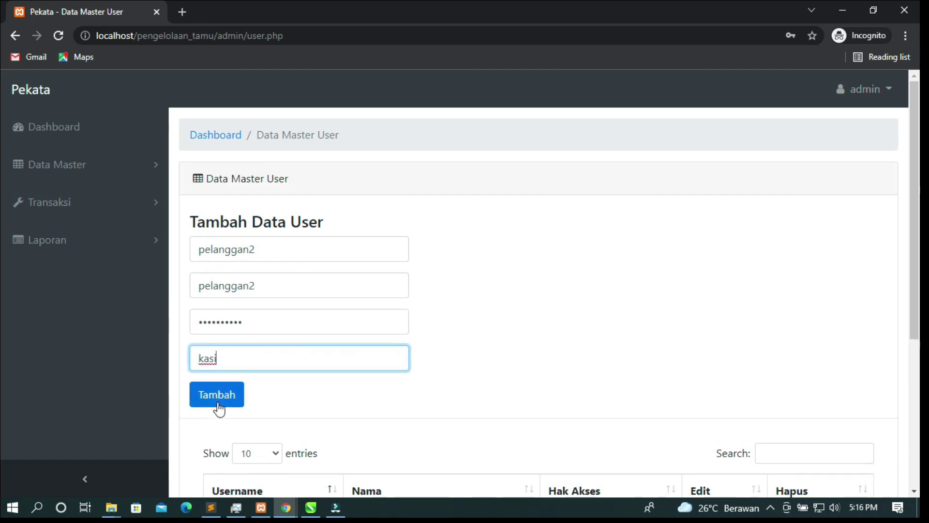
pyautogui.click(219, 396)
# Dismiss the success alert and review pelanggan2 with kasi access in the user list
pyautogui.click(578, 111)
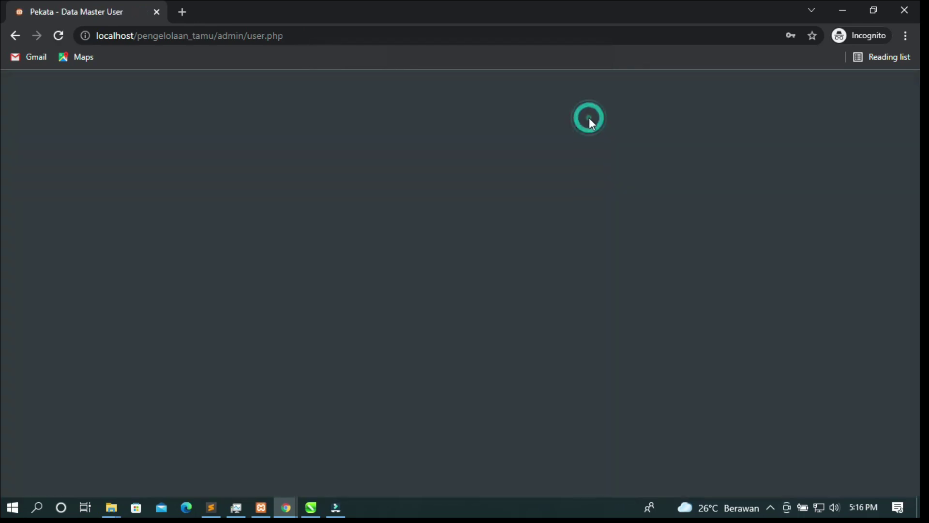
pyautogui.scroll(-5, 621, 238)
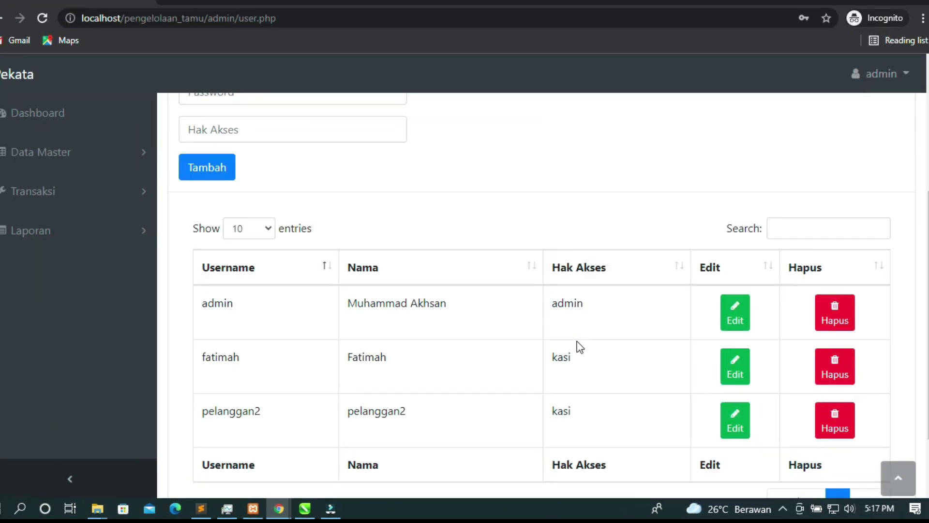
pyautogui.scroll(1, 576, 302)
pyautogui.scroll(3, 579, 356)
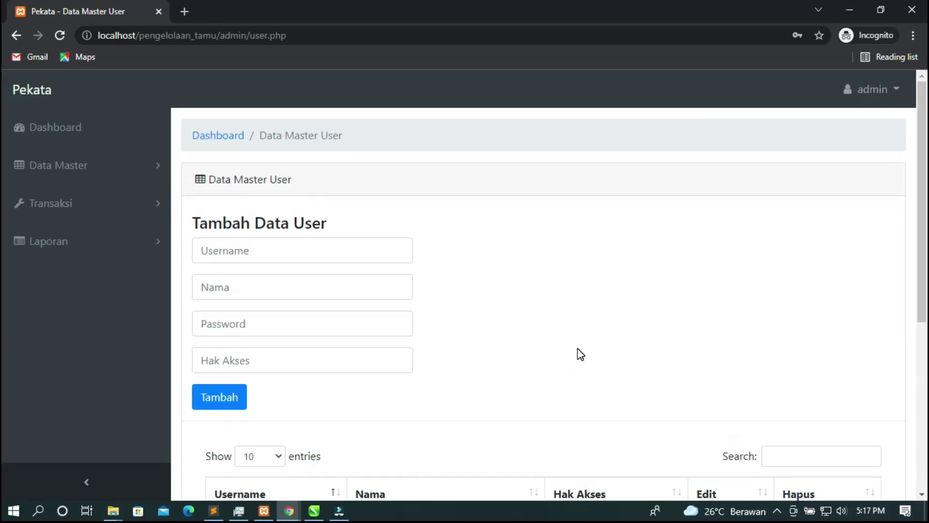
# Navigate through Data Master to the Data Master Pelanggan customer list
pyautogui.click(156, 158)
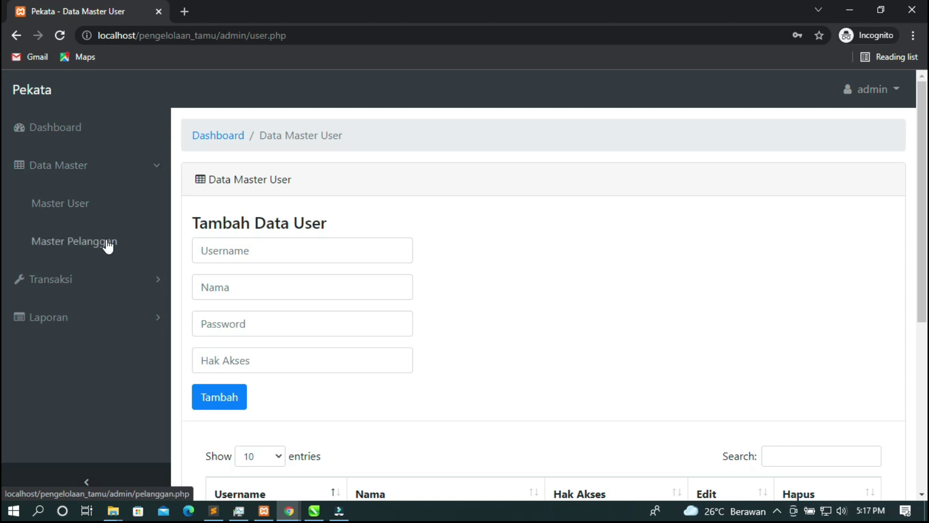
pyautogui.click(85, 206)
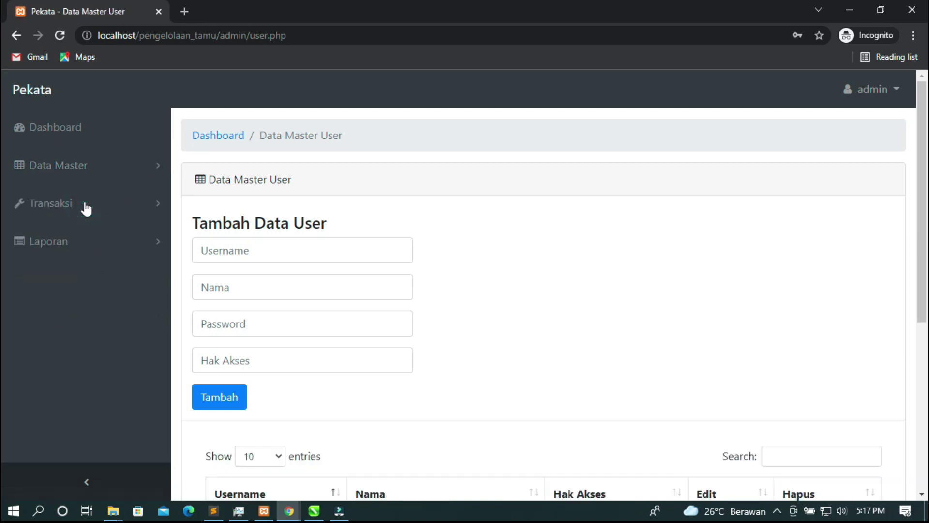
pyautogui.click(125, 168)
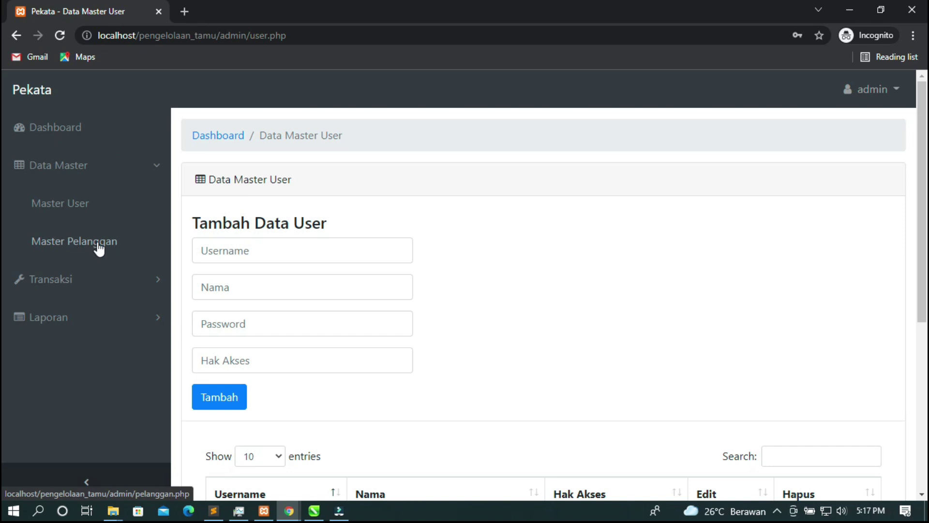
pyautogui.click(97, 242)
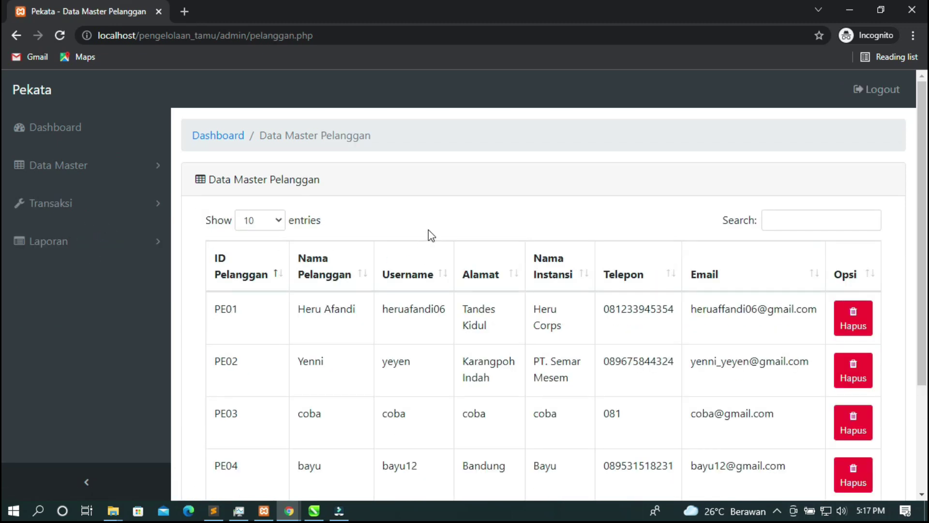
# Review the four customer records PE01–PE04, then expand Transaksi in the sidebar
pyautogui.scroll(-3, 430, 232)
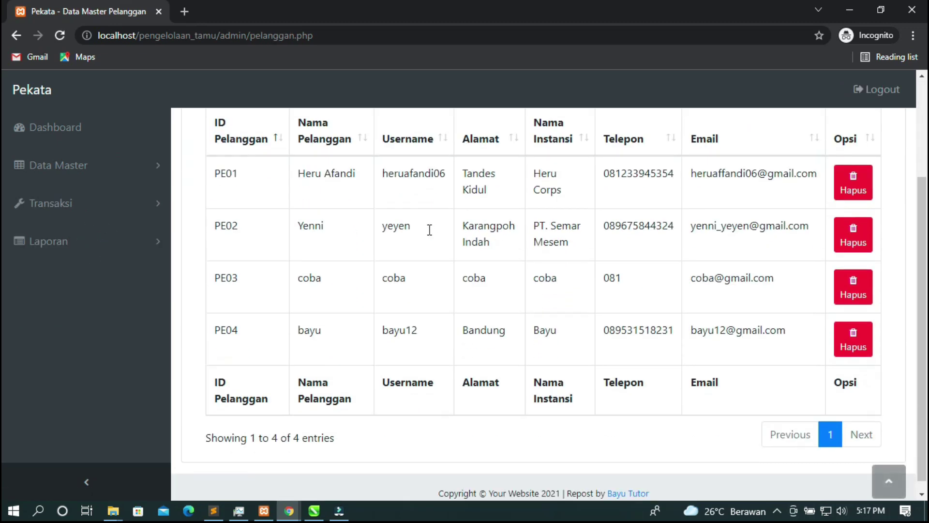
pyautogui.scroll(3, 431, 235)
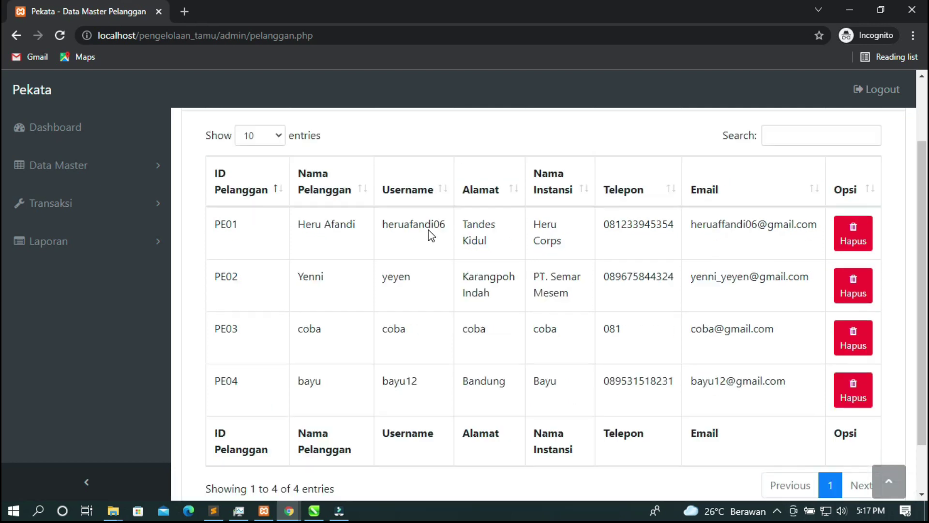
pyautogui.scroll(-3, 431, 236)
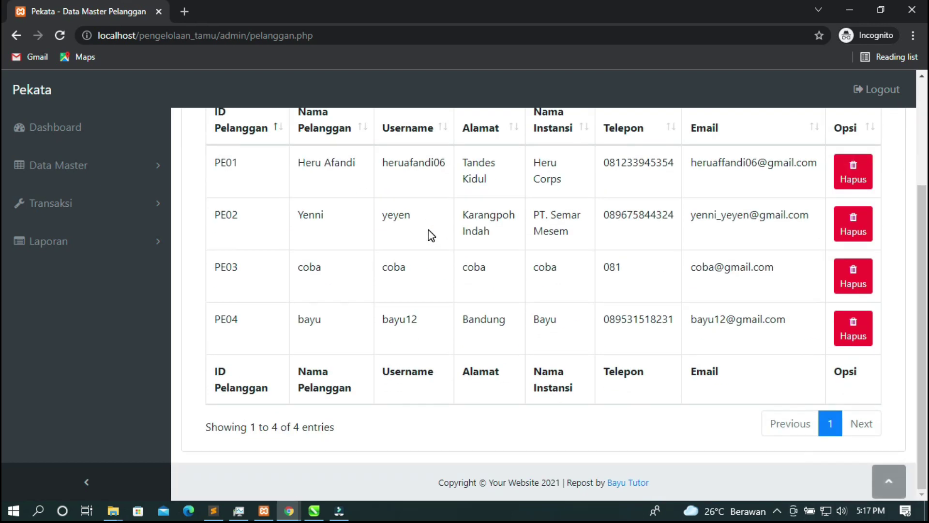
pyautogui.scroll(3, 431, 237)
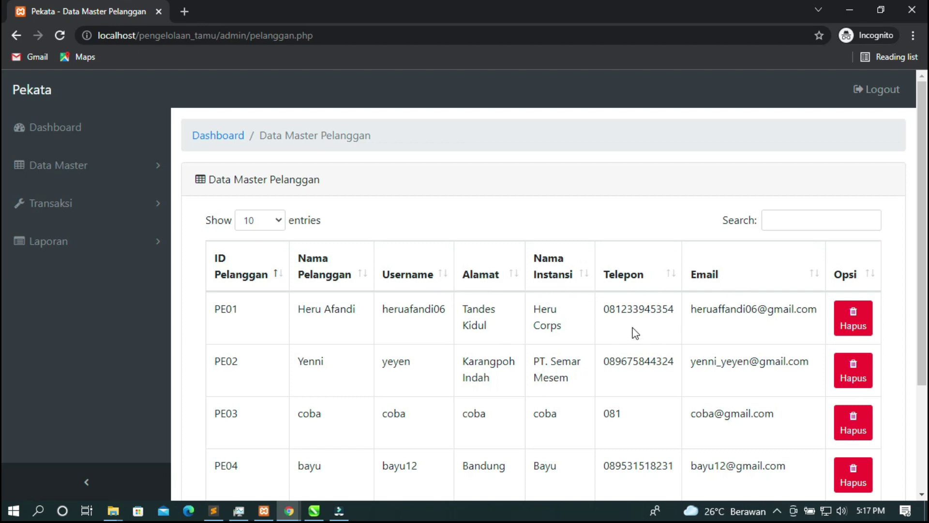
pyautogui.scroll(-3, 635, 333)
pyautogui.scroll(1, 631, 333)
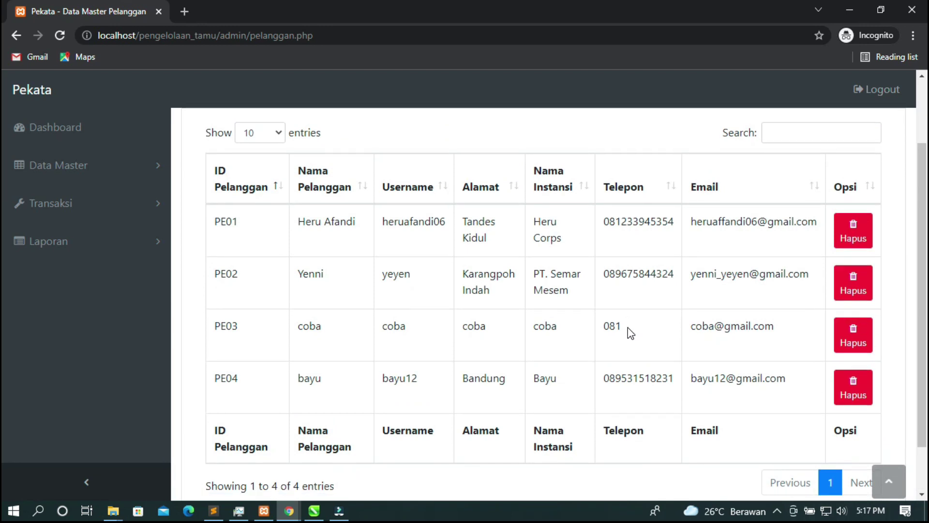
pyautogui.scroll(-1, 631, 333)
pyautogui.scroll(3, 623, 254)
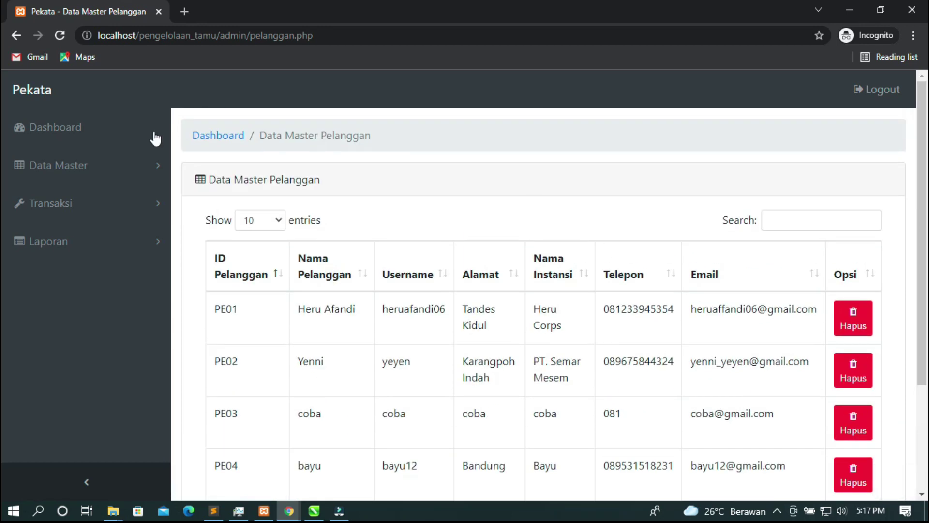
pyautogui.click(111, 214)
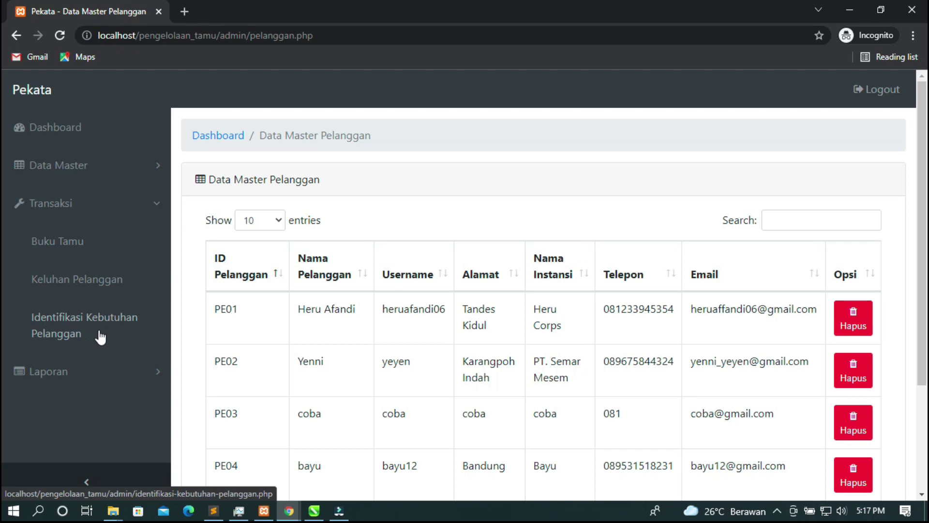
# Open Transaksi Buku Tamu and scroll through its guest entries TAMU01–TAMU07
pyautogui.click(70, 247)
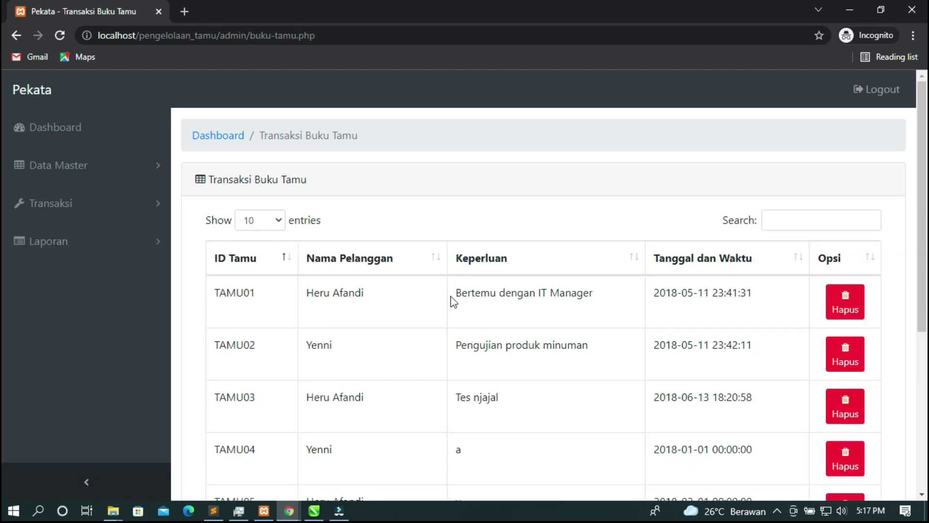
pyautogui.scroll(-5, 461, 297)
pyautogui.scroll(5, 461, 298)
pyautogui.scroll(-5, 253, 319)
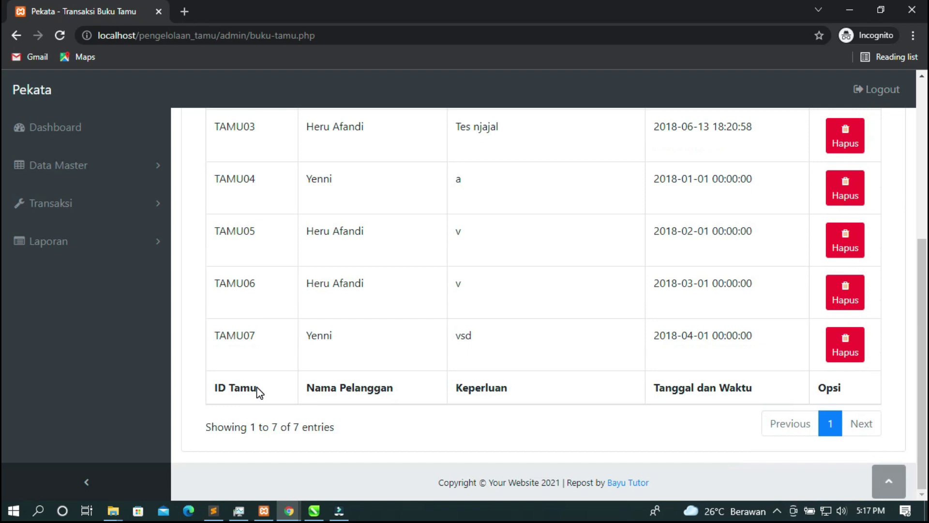
pyautogui.scroll(5, 259, 393)
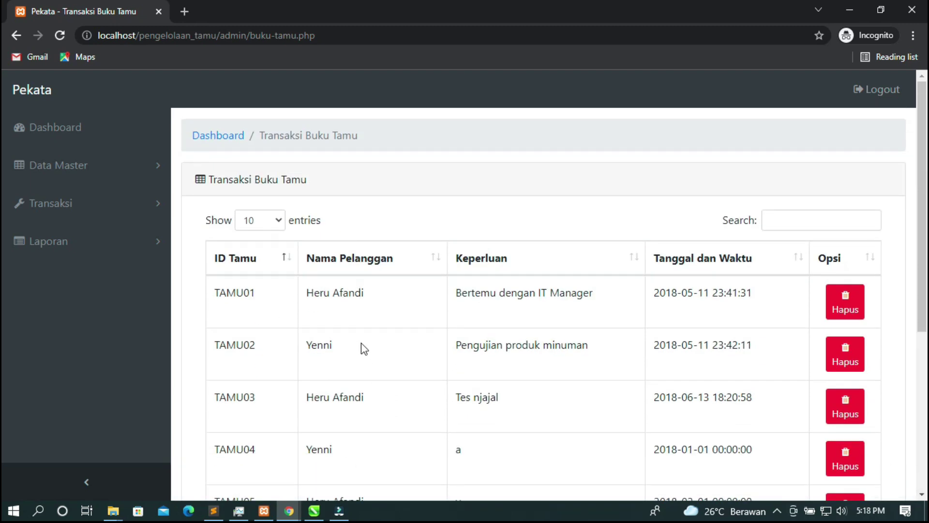
pyautogui.scroll(-5, 362, 342)
pyautogui.scroll(1, 353, 336)
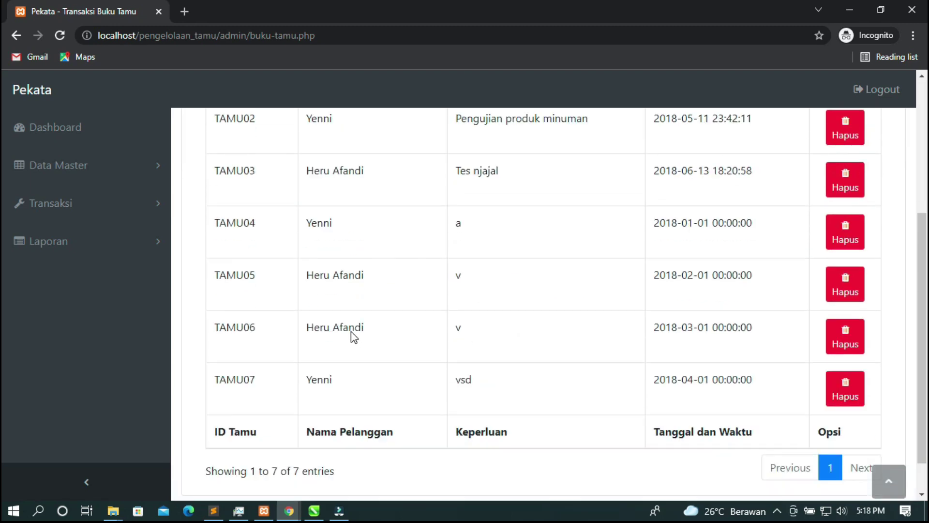
pyautogui.scroll(1, 353, 332)
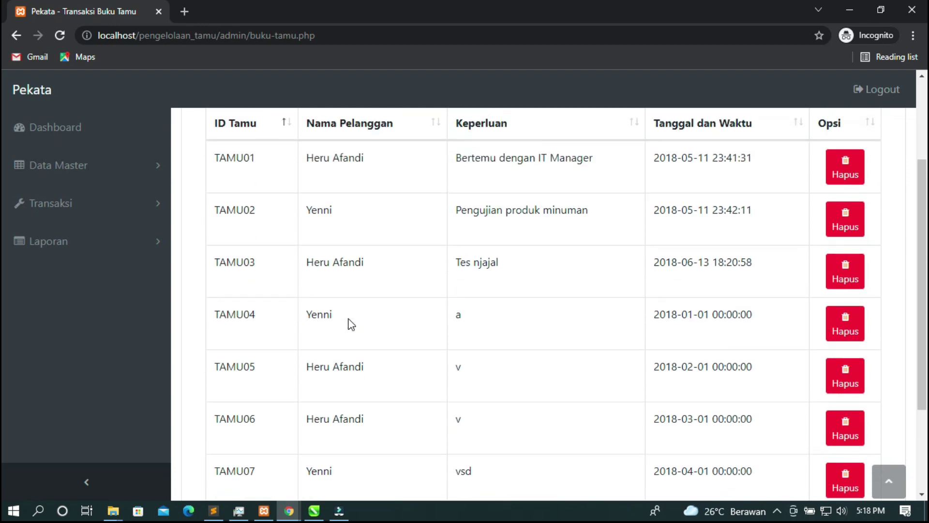
# Review the guest purposes and timestamps, then expand the Transaksi sidebar section
pyautogui.scroll(2, 348, 355)
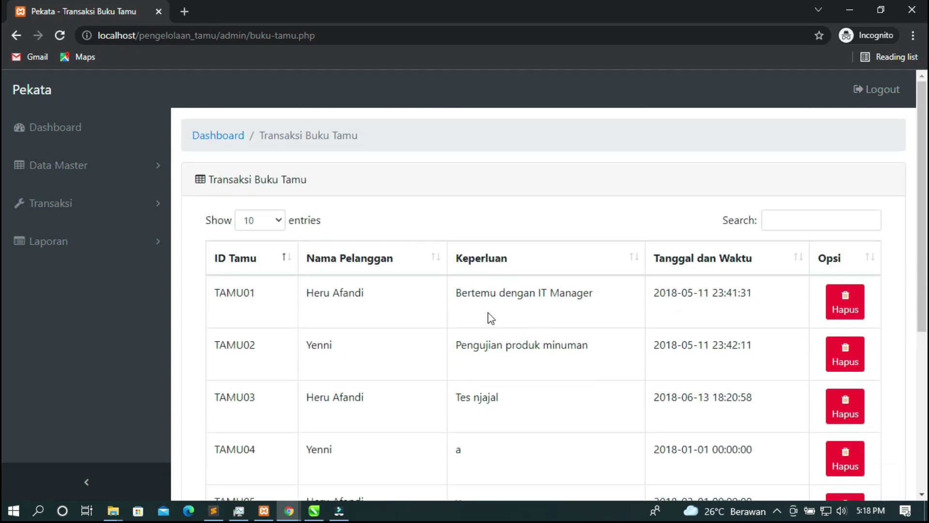
pyautogui.scroll(-5, 599, 305)
pyautogui.scroll(5, 597, 305)
pyautogui.scroll(-1, 726, 281)
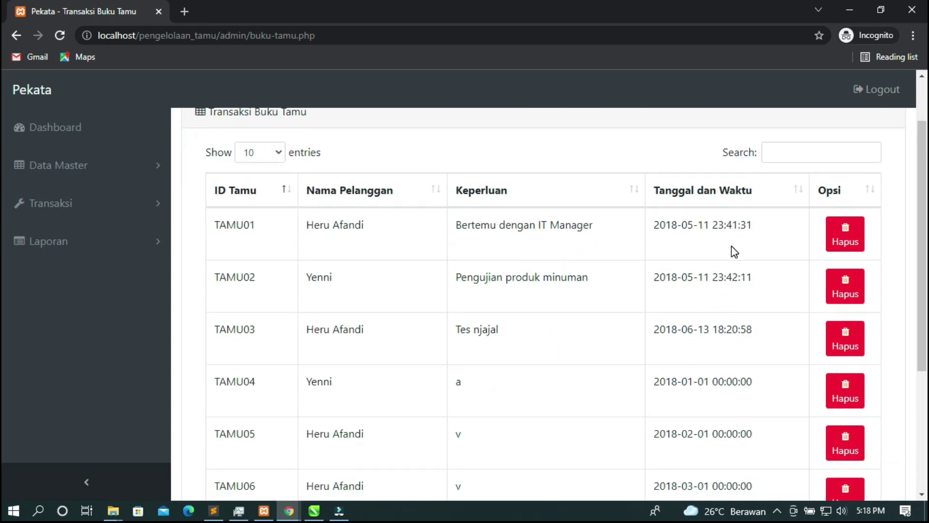
pyautogui.scroll(-3, 730, 251)
pyautogui.scroll(3, 729, 254)
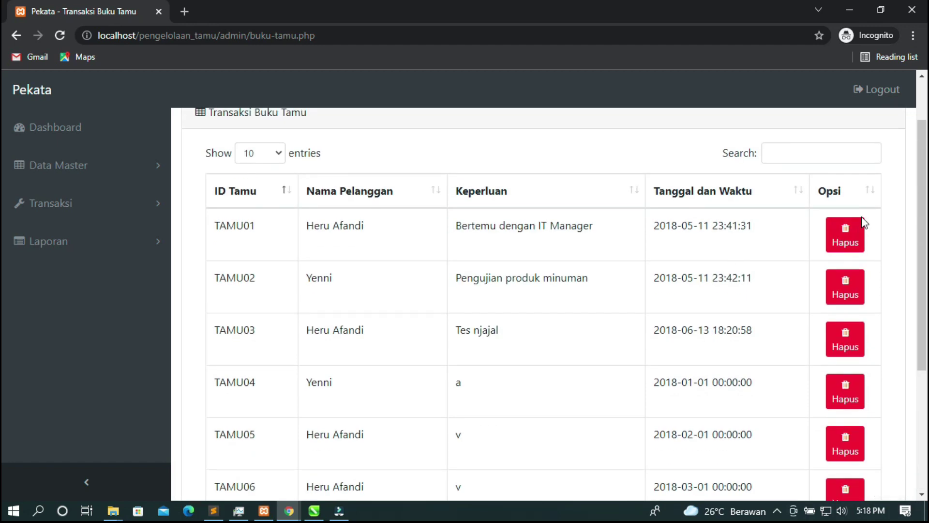
pyautogui.scroll(1, 420, 277)
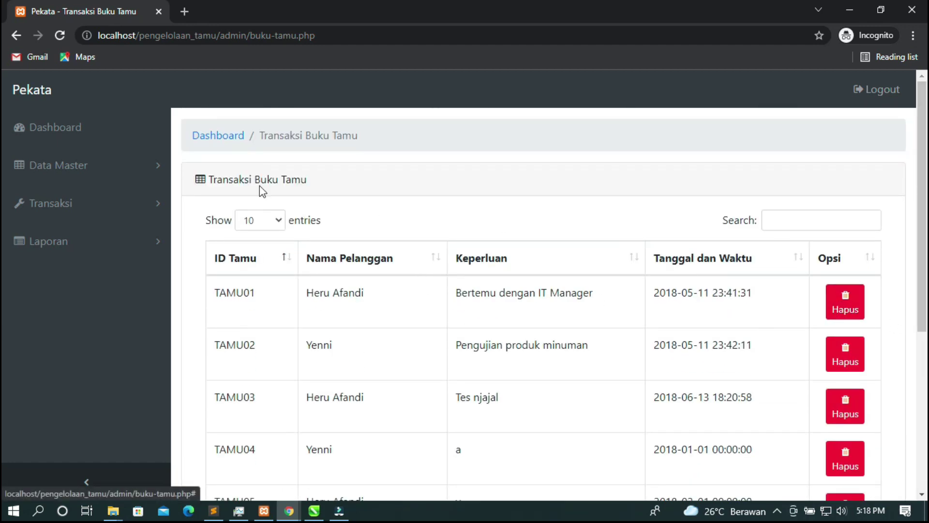
pyautogui.click(125, 206)
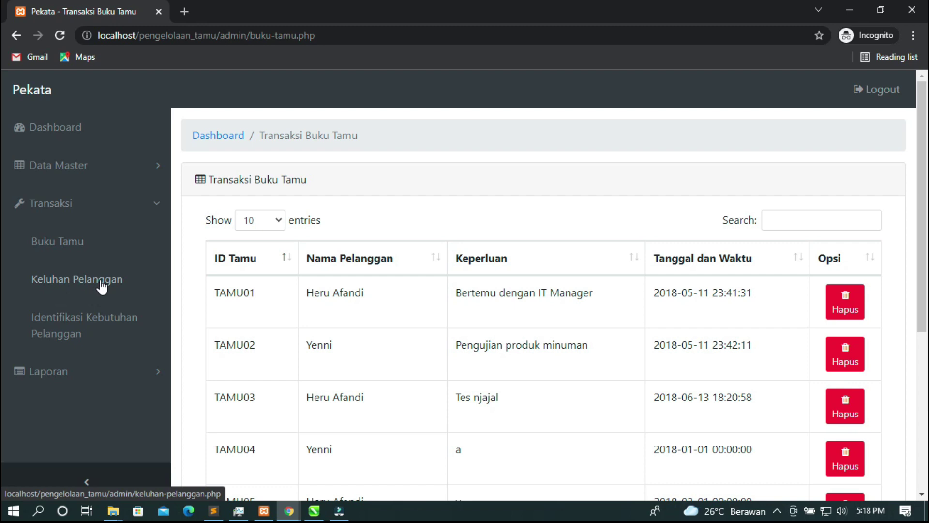
# Open Keluhan Pelanggan and review complaints from 2018KP01, including the Cetak and Tindak Lanjut columns
pyautogui.click(101, 286)
pyautogui.scroll(-7, 489, 315)
pyautogui.scroll(7, 555, 302)
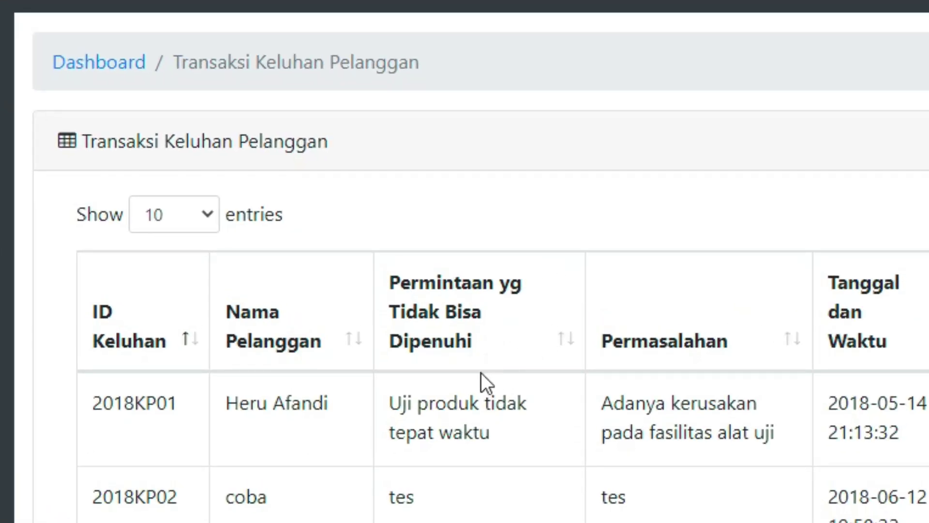
pyautogui.scroll(-9, 468, 377)
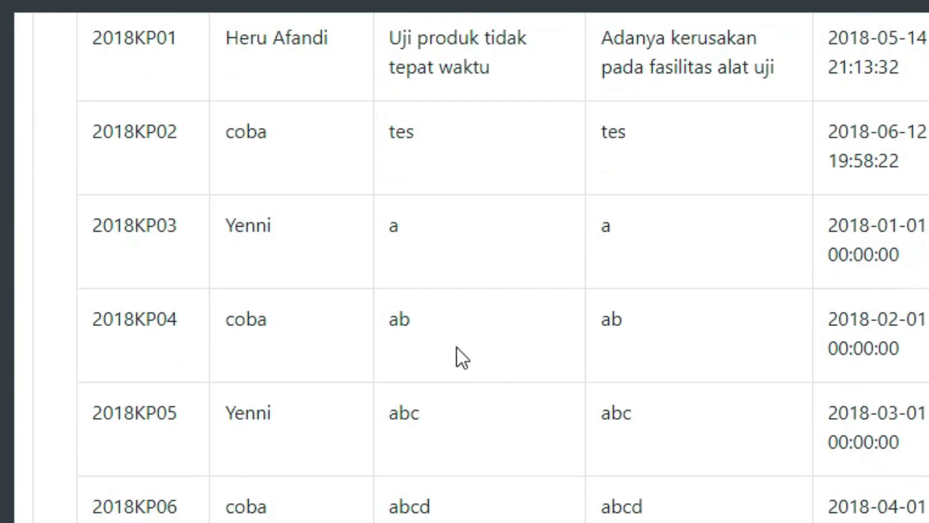
pyautogui.scroll(10, 457, 244)
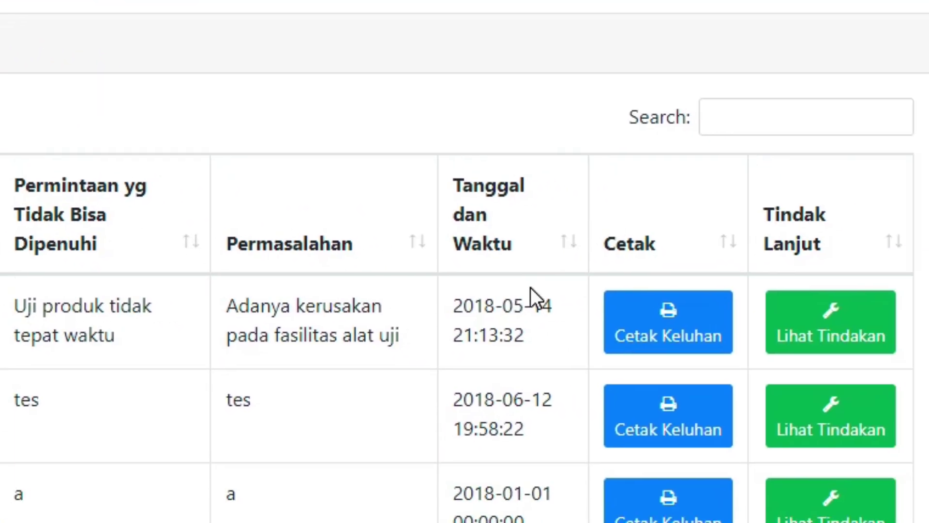
pyautogui.scroll(-3, 490, 208)
pyautogui.scroll(2, 543, 51)
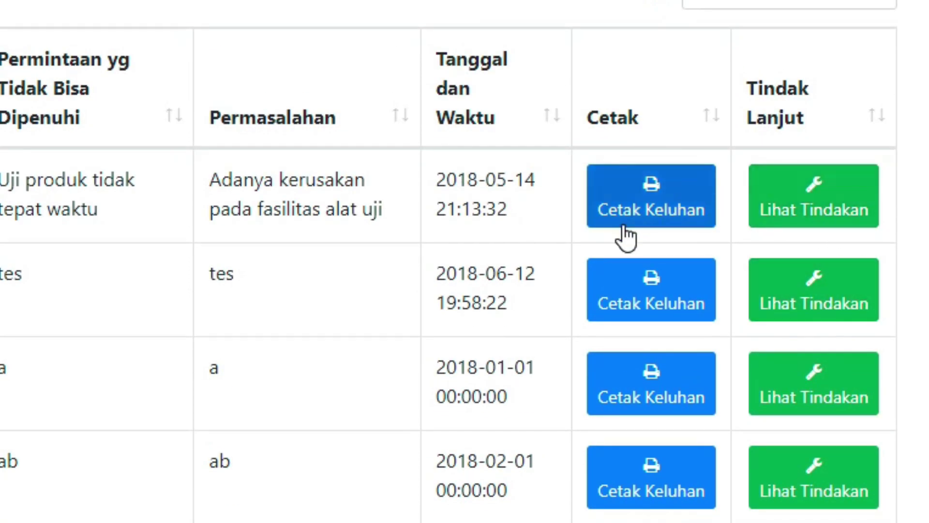
# View the printed complaint report PDF for 2018KP01, then return to the complaints list
pyautogui.click(639, 206)
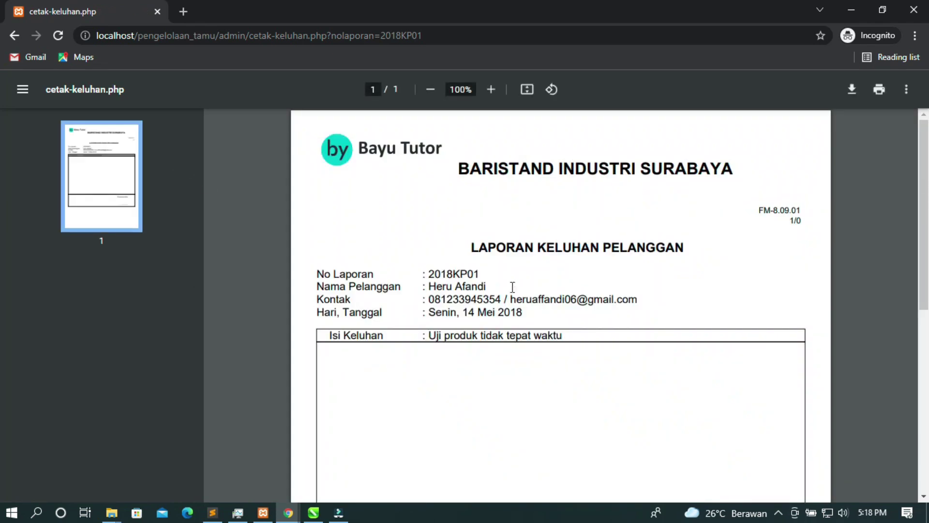
pyautogui.scroll(-4, 521, 285)
pyautogui.scroll(4, 522, 270)
pyautogui.click(15, 36)
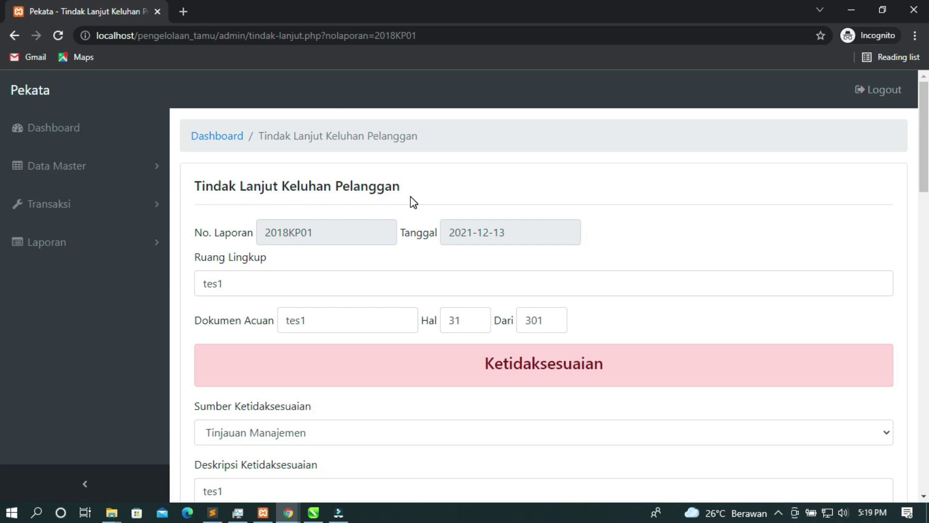
pyautogui.scroll(-2, 276, 214)
pyautogui.scroll(2, 269, 211)
pyautogui.scroll(-1, 334, 243)
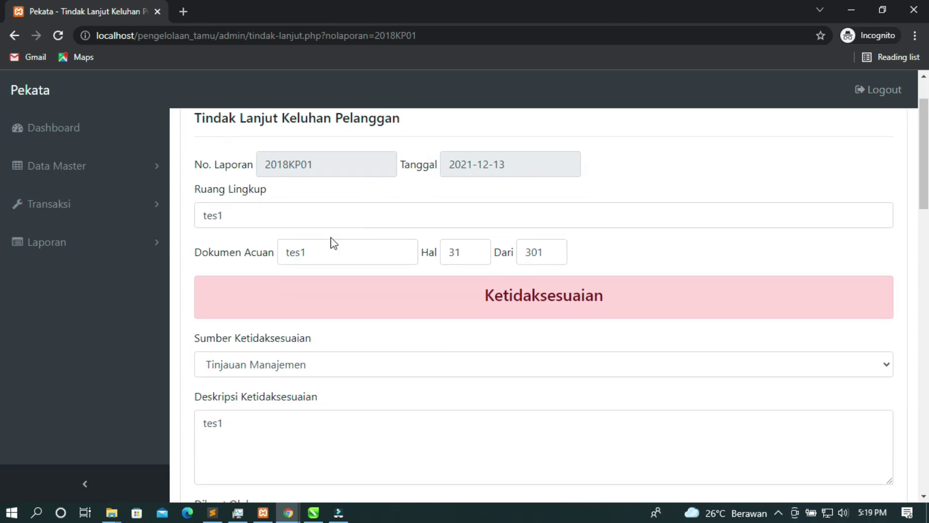
pyautogui.scroll(-1, 290, 237)
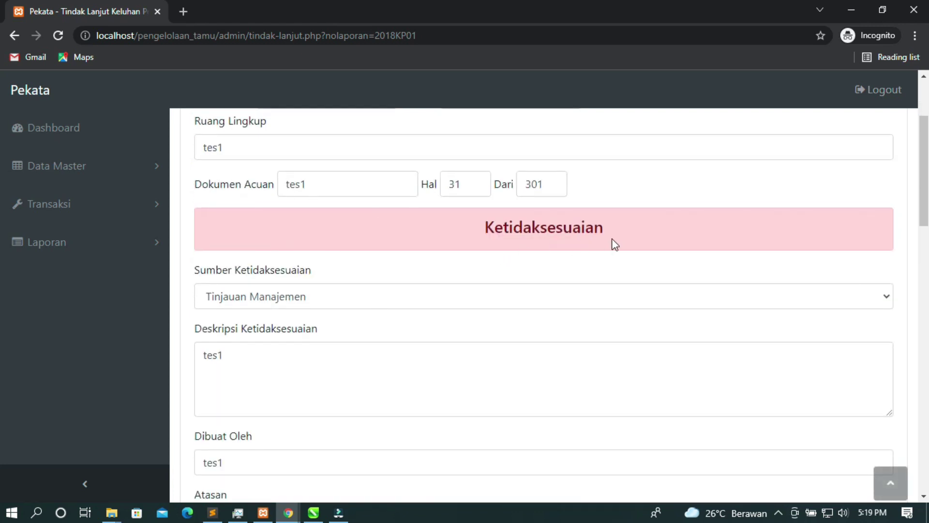
pyautogui.scroll(-6, 376, 231)
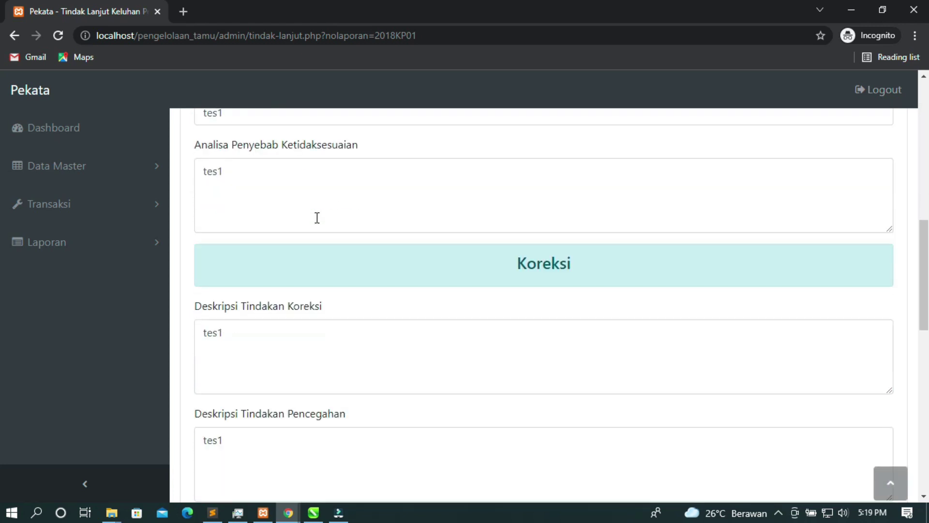
pyautogui.scroll(4, 317, 218)
pyautogui.scroll(1, 304, 196)
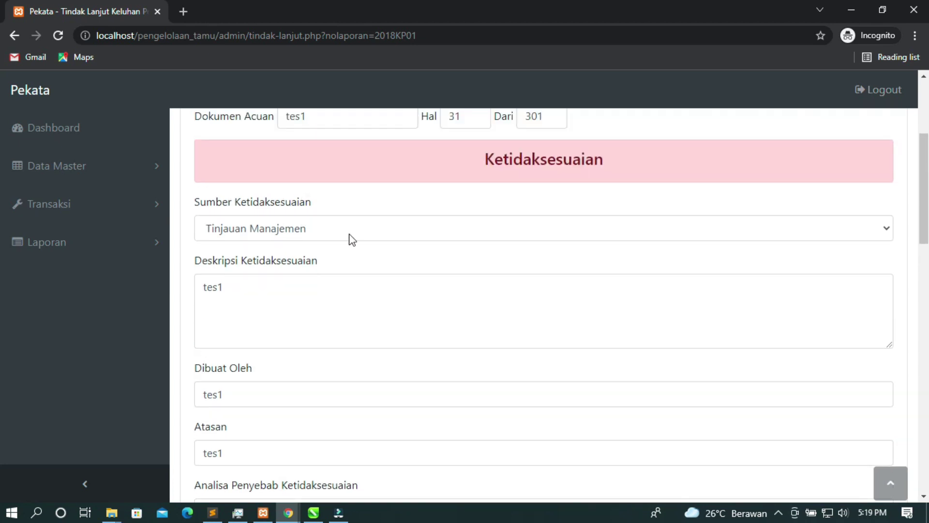
pyautogui.scroll(-4, 352, 240)
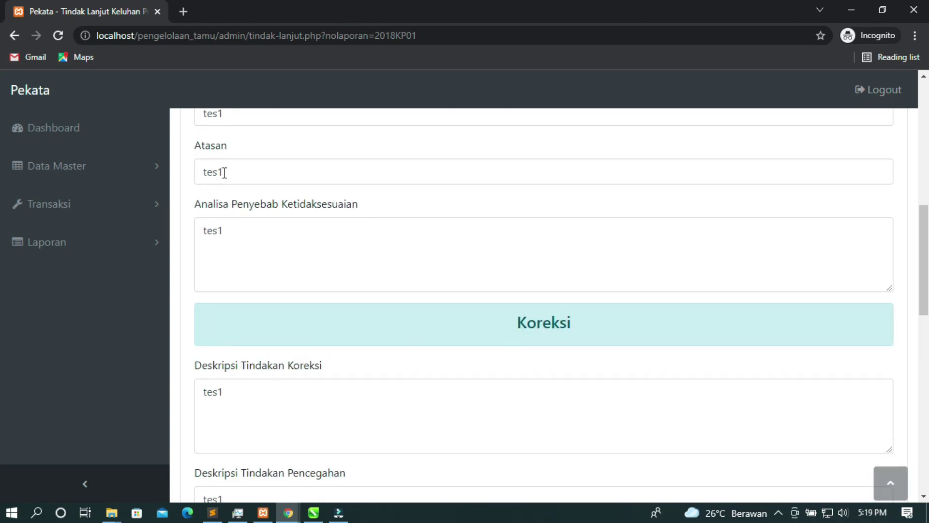
pyautogui.scroll(-1, 445, 228)
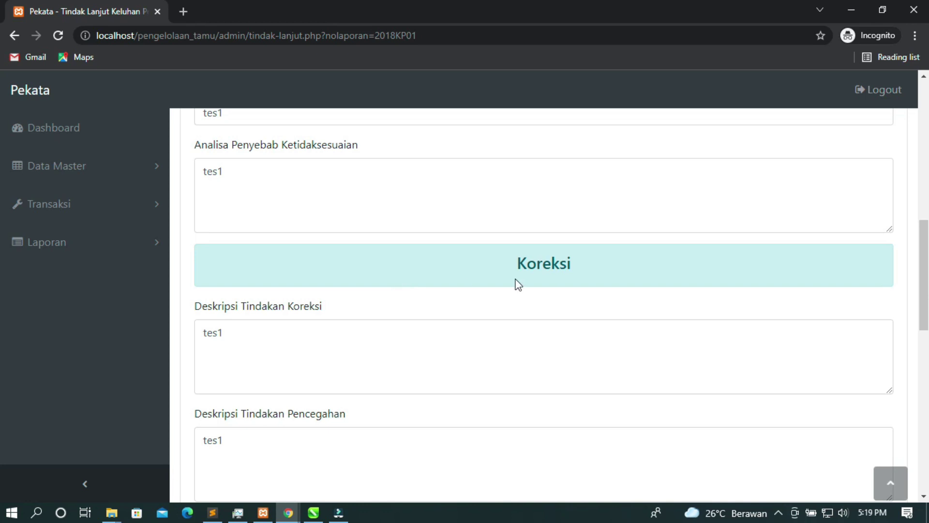
pyautogui.scroll(-4, 225, 325)
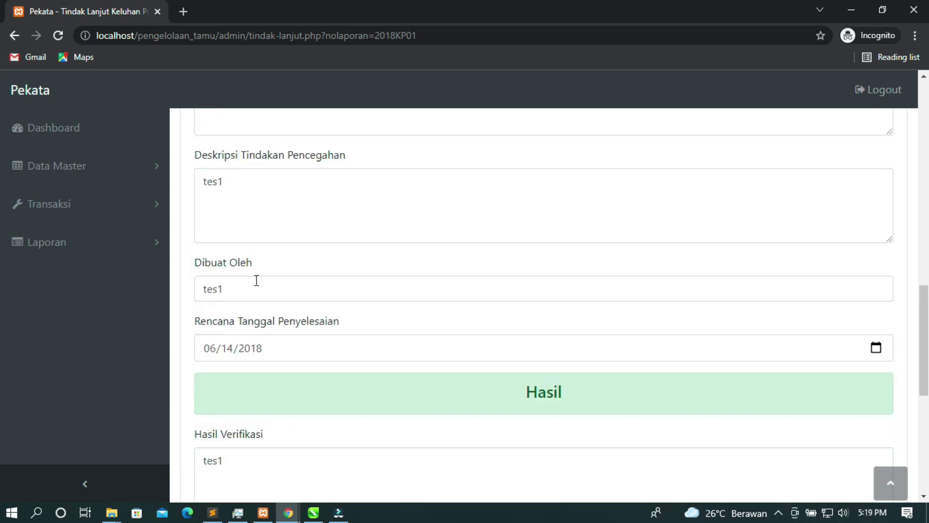
pyautogui.scroll(-3, 561, 349)
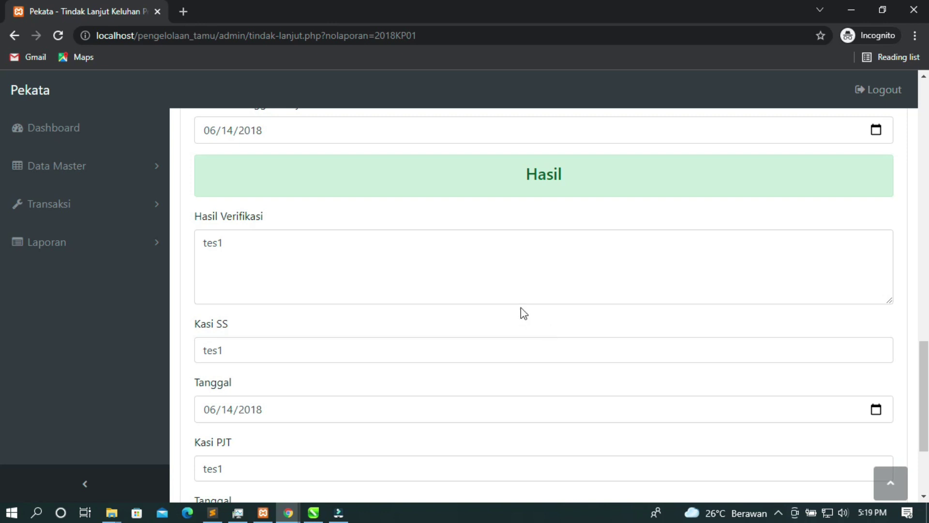
pyautogui.scroll(1, 693, 232)
pyautogui.click(875, 198)
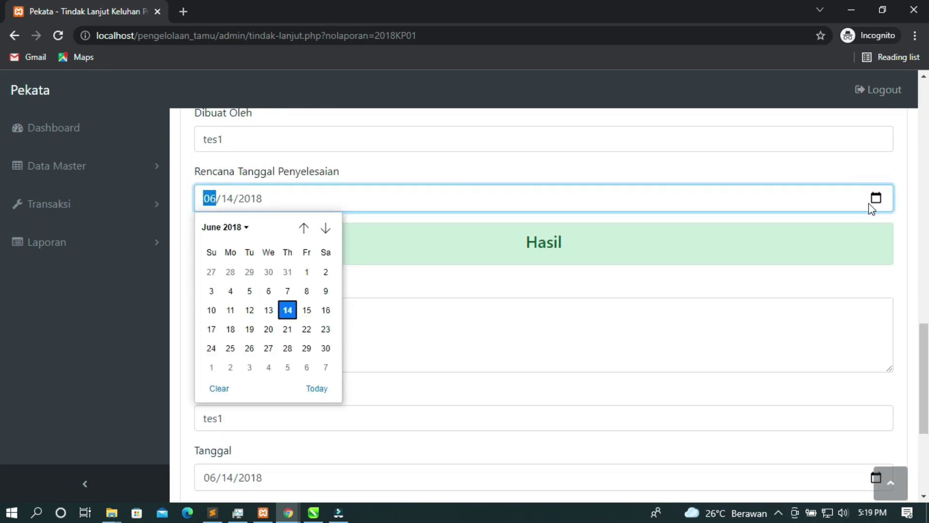
pyautogui.click(424, 296)
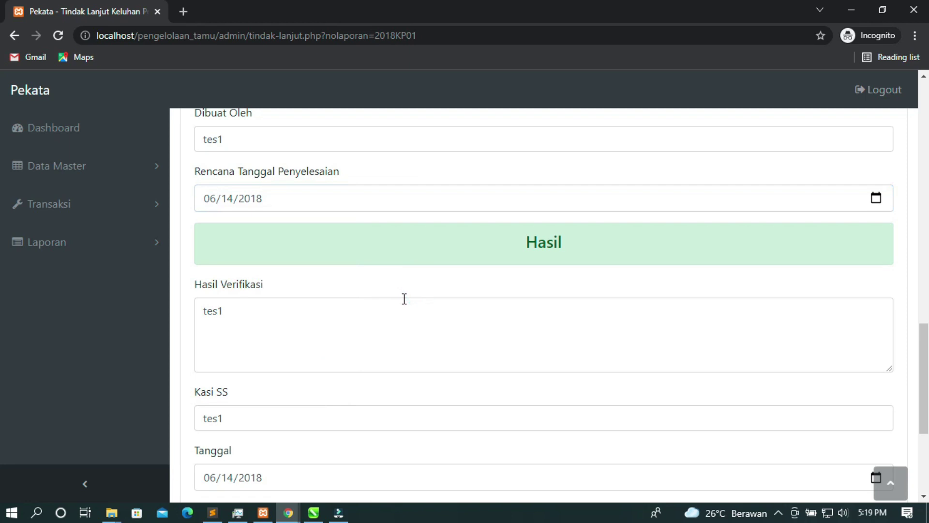
pyautogui.scroll(-5, 402, 298)
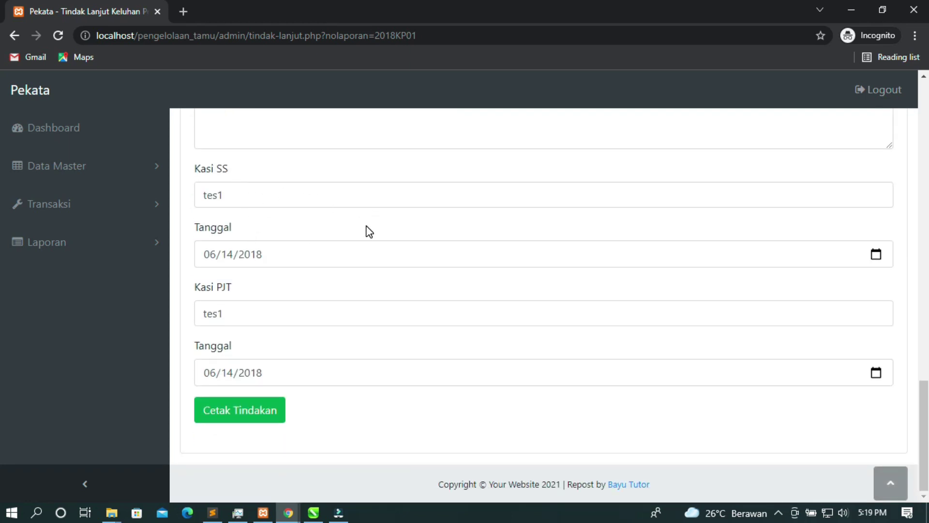
pyautogui.scroll(15, 369, 231)
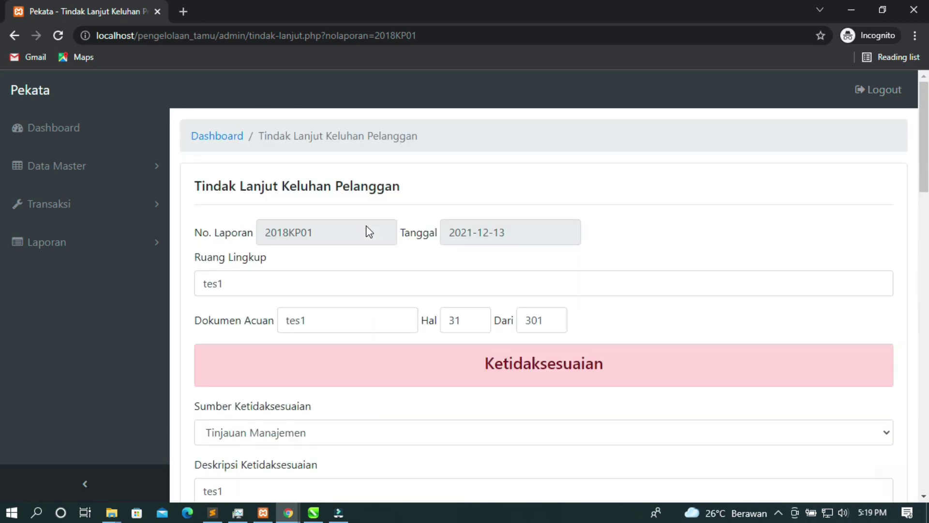
pyautogui.scroll(-15, 318, 202)
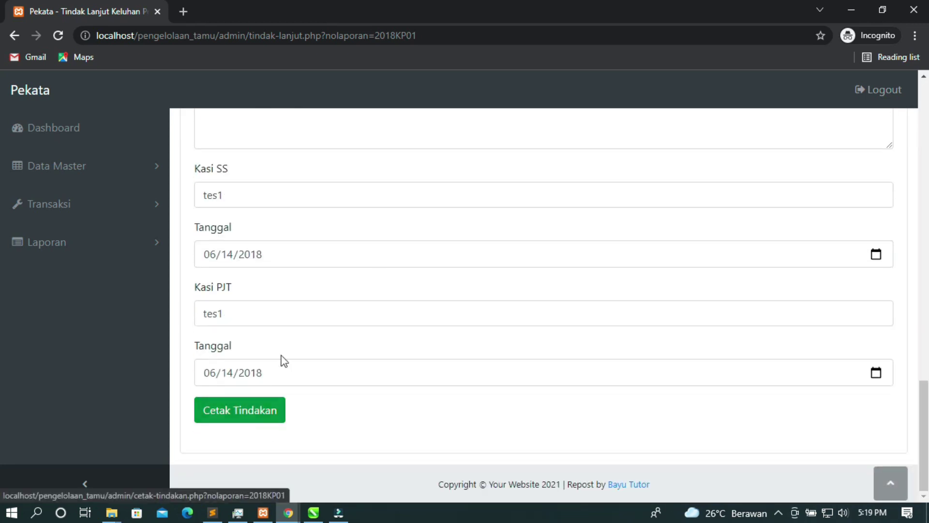
pyautogui.click(258, 420)
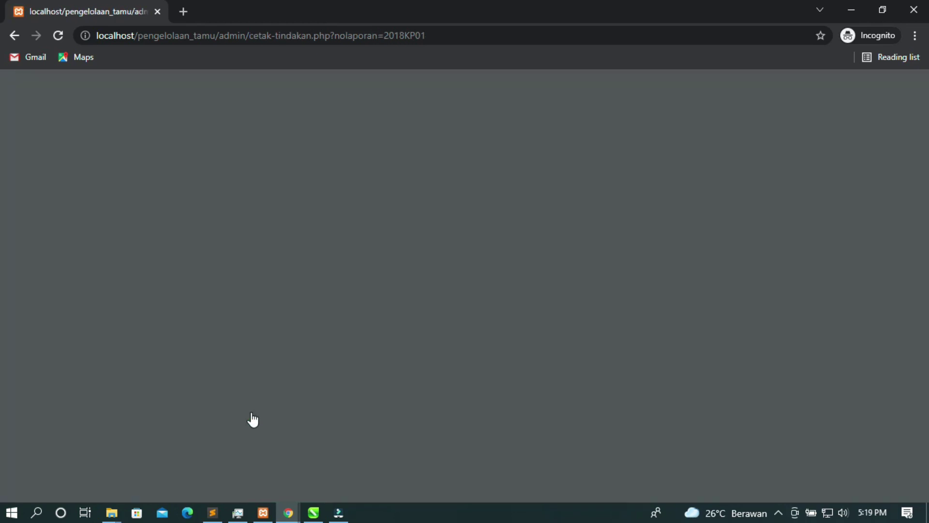
pyautogui.scroll(-8, 477, 297)
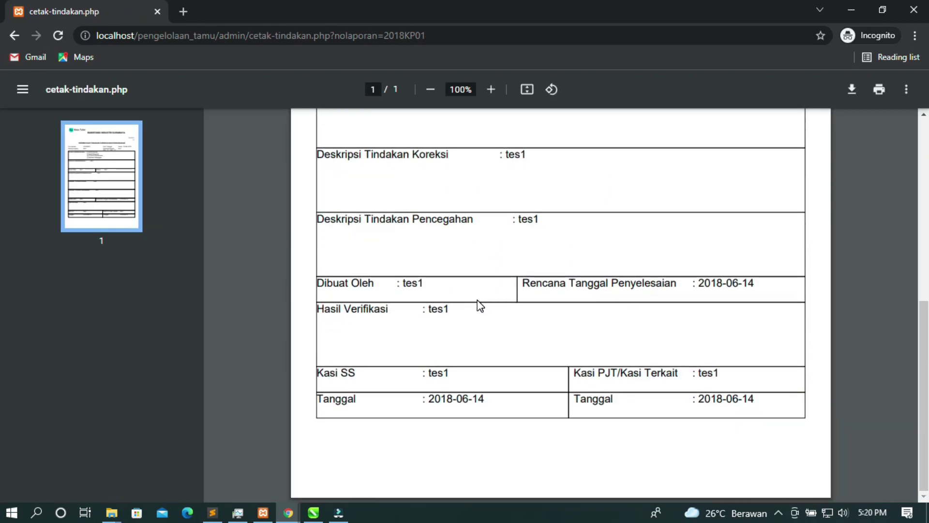
pyautogui.scroll(8, 486, 312)
pyautogui.click(15, 36)
pyautogui.scroll(10, 297, 248)
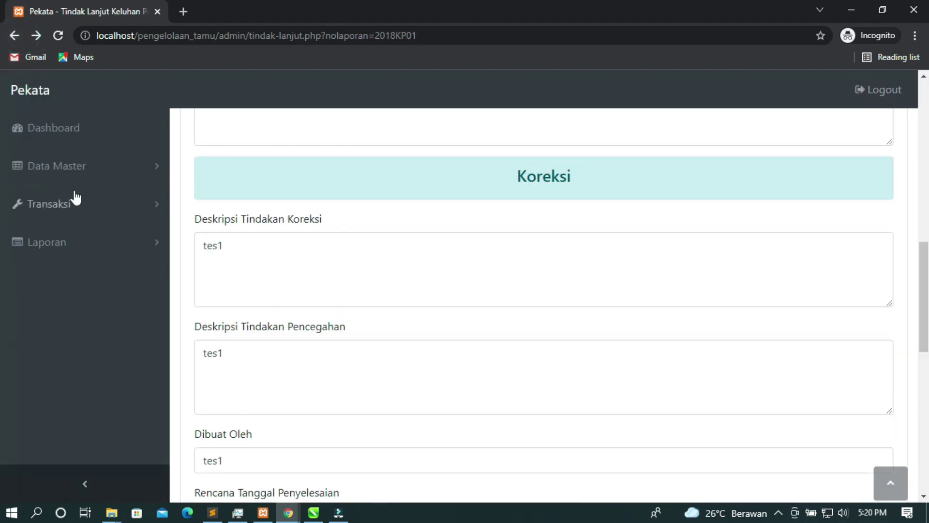
# Open Identifikasi Kebutuhan Pelanggan transactions, review entries IDP01–IDP10, and expand Laporan
pyautogui.click(68, 203)
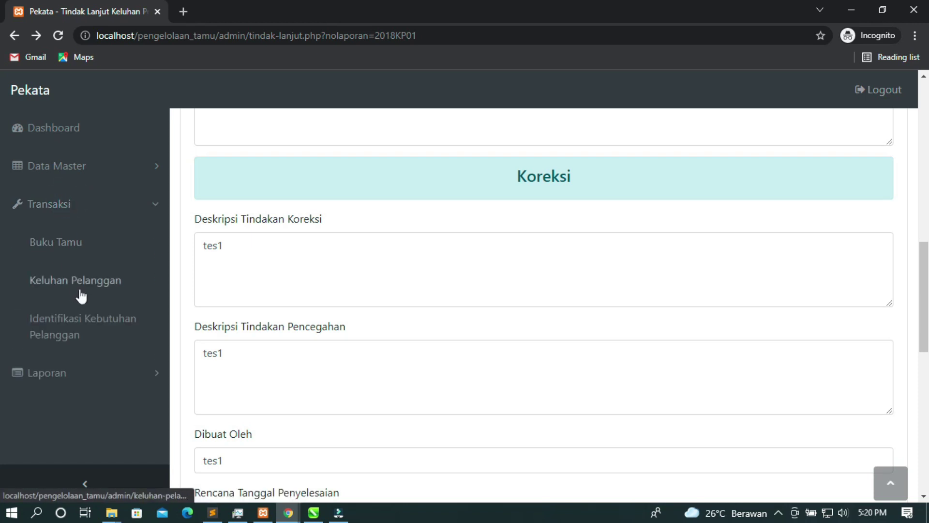
pyautogui.click(107, 330)
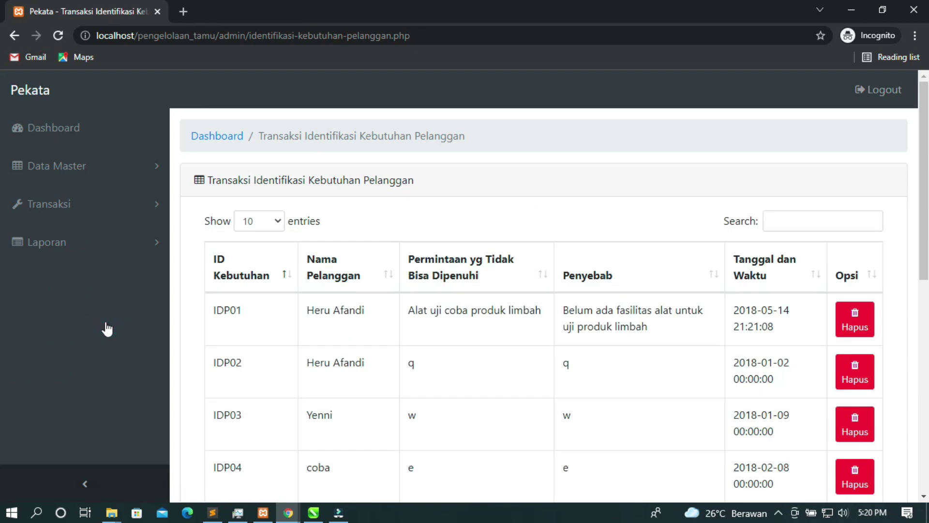
pyautogui.scroll(-6, 530, 215)
pyautogui.scroll(7, 532, 217)
pyautogui.scroll(-5, 473, 296)
pyautogui.scroll(5, 473, 294)
pyautogui.scroll(-5, 651, 309)
pyautogui.scroll(5, 646, 317)
pyautogui.scroll(-7, 800, 302)
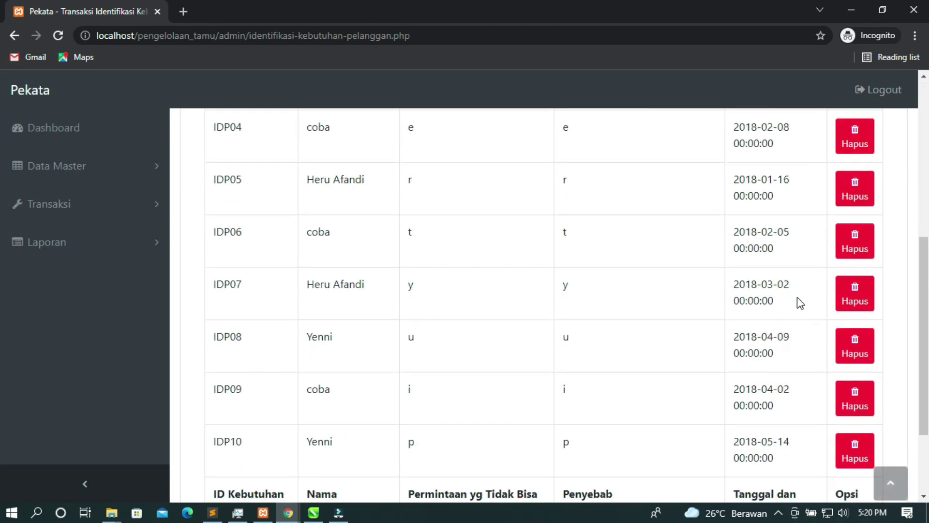
pyautogui.scroll(-3, 797, 302)
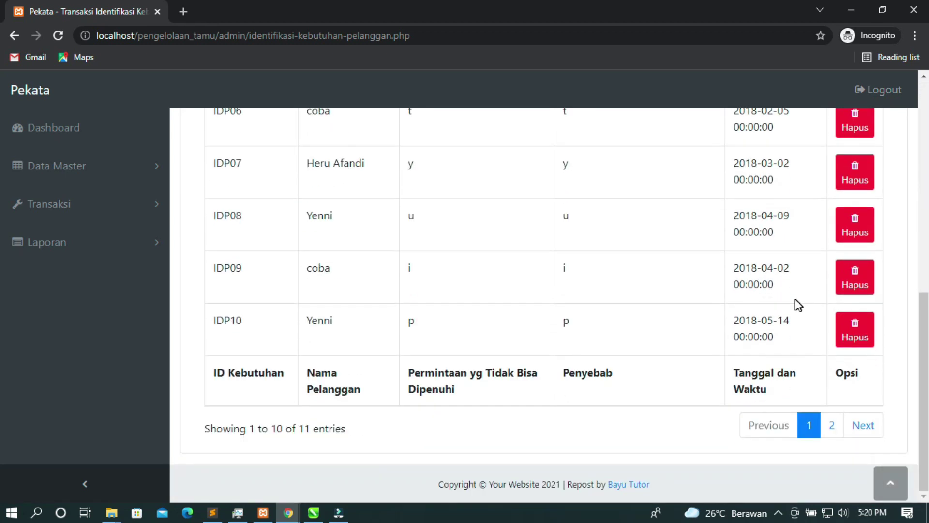
pyautogui.click(121, 251)
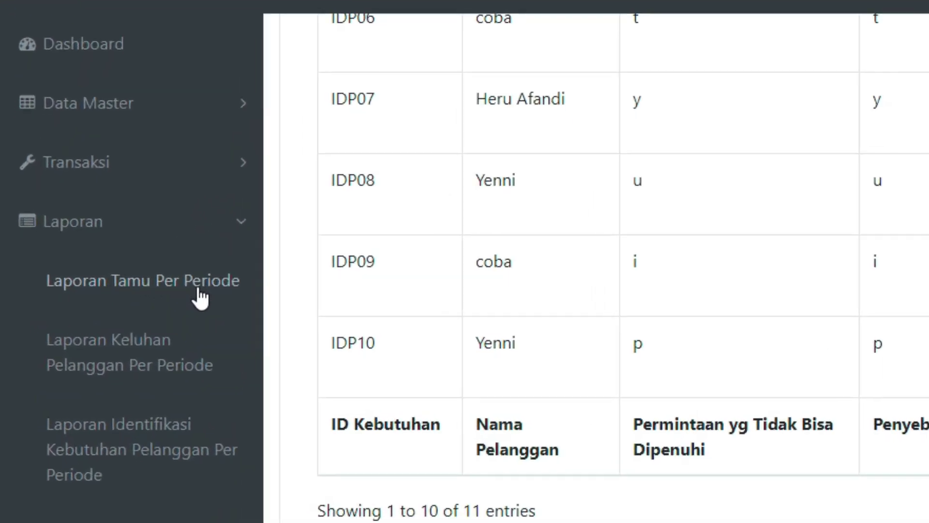
# View the Laporan Tamu Per Periode chart, then the monthly Laporan Keluhan Pelanggan chart
pyautogui.click(118, 288)
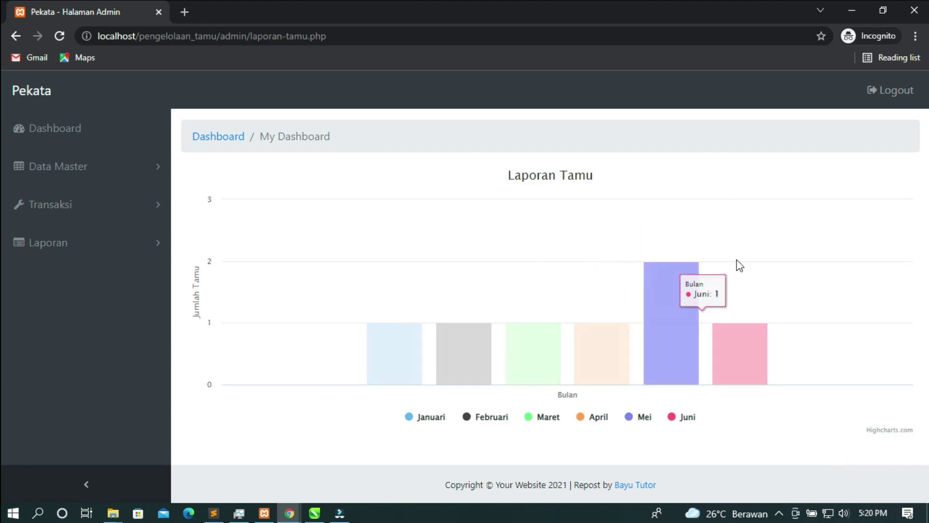
pyautogui.click(110, 248)
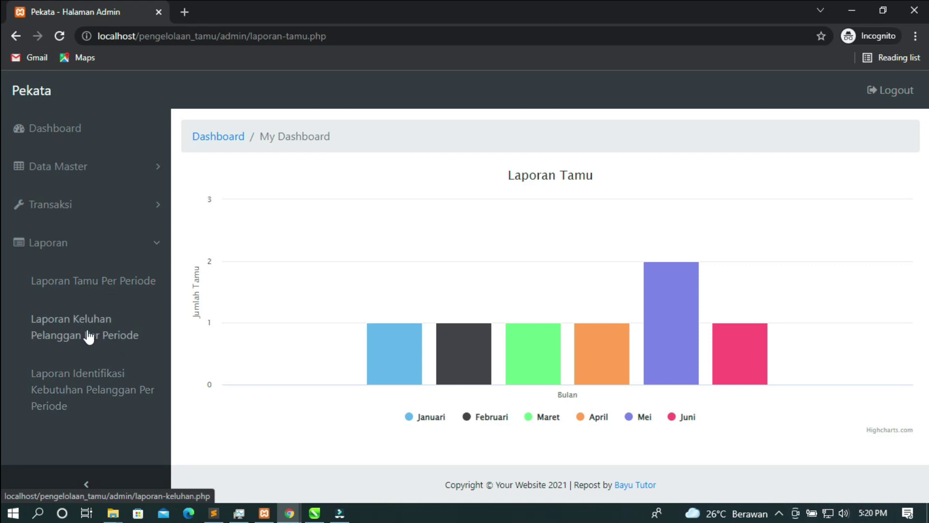
pyautogui.click(115, 330)
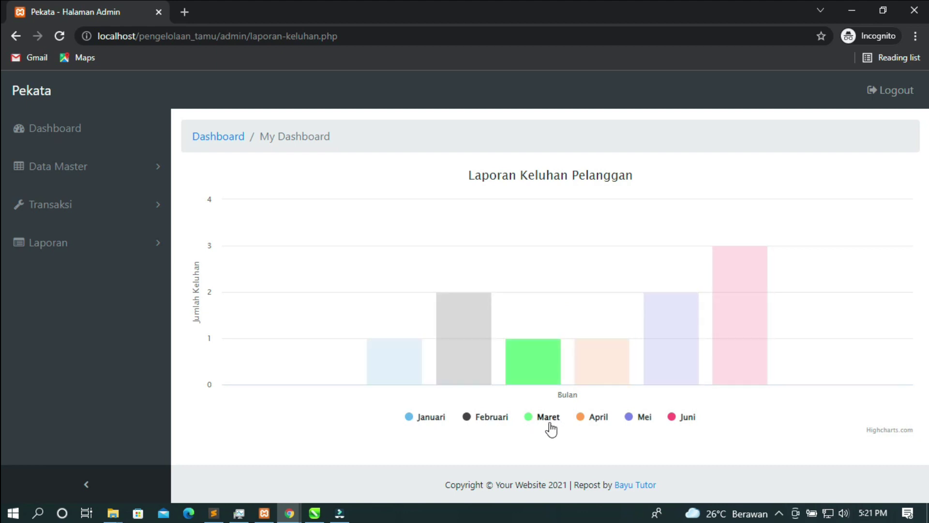
# Open the Identifikasi Kebutuhan Pelanggan report chart, expand Laporan and Transaksi, then start admin logout
pyautogui.click(125, 252)
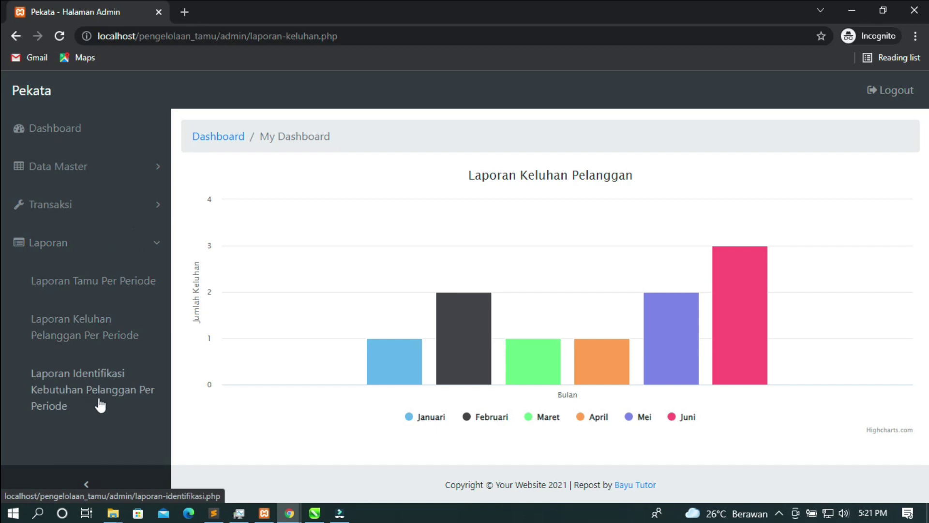
pyautogui.click(111, 393)
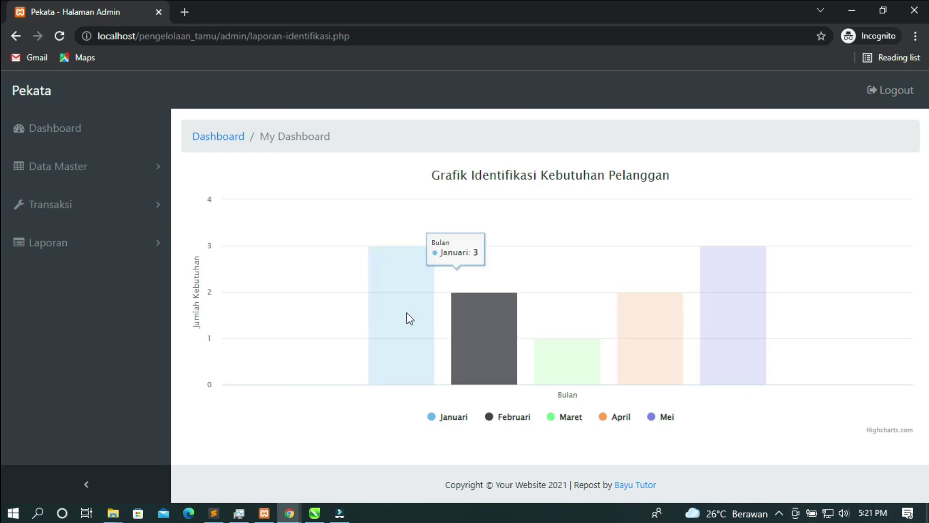
pyautogui.click(114, 252)
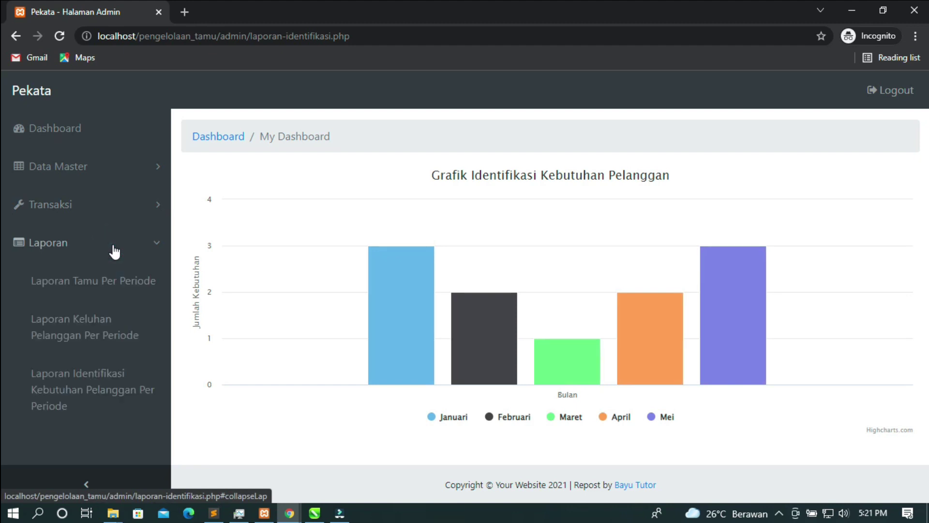
pyautogui.click(102, 204)
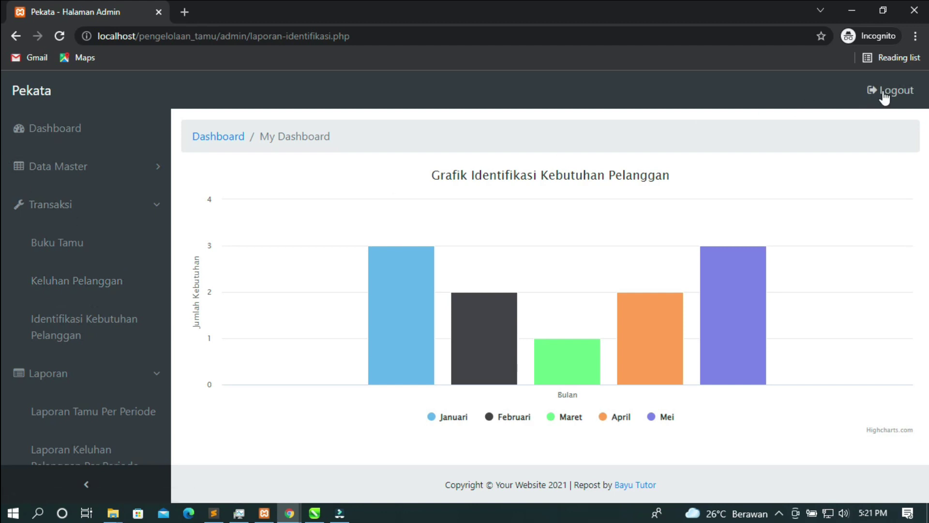
pyautogui.click(869, 99)
# Confirm the admin logout and load the customer site by removing admin/login.php from the URL
pyautogui.click(591, 217)
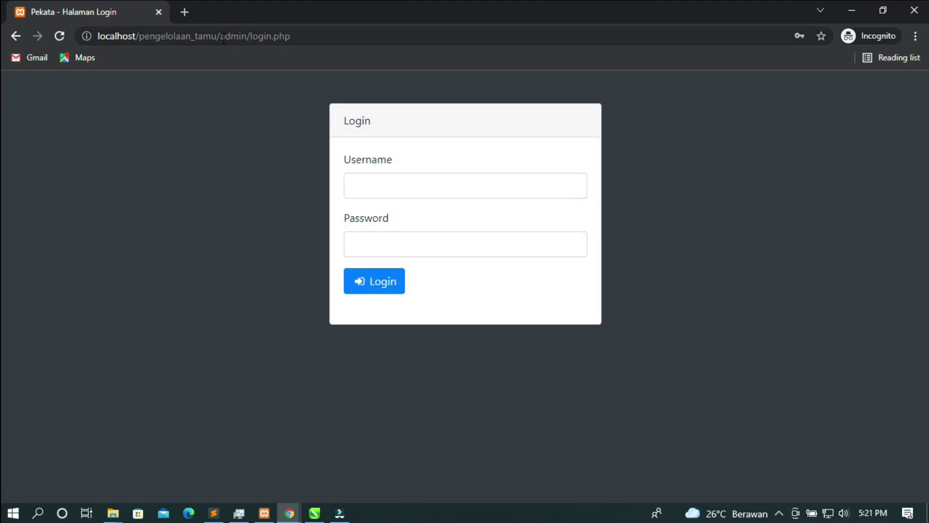
pyautogui.moveTo(220, 38); pyautogui.dragTo(468, 58)
pyautogui.press('BackSpace')
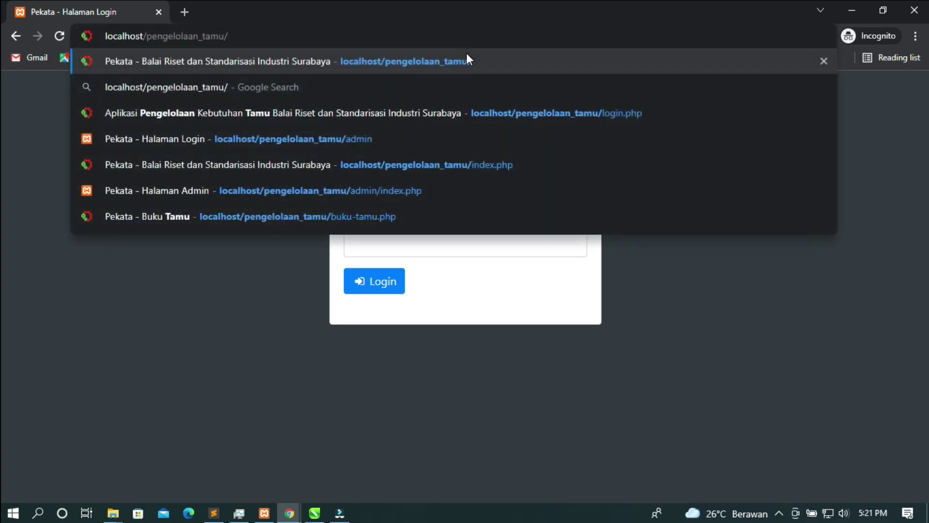
pyautogui.press('Return')
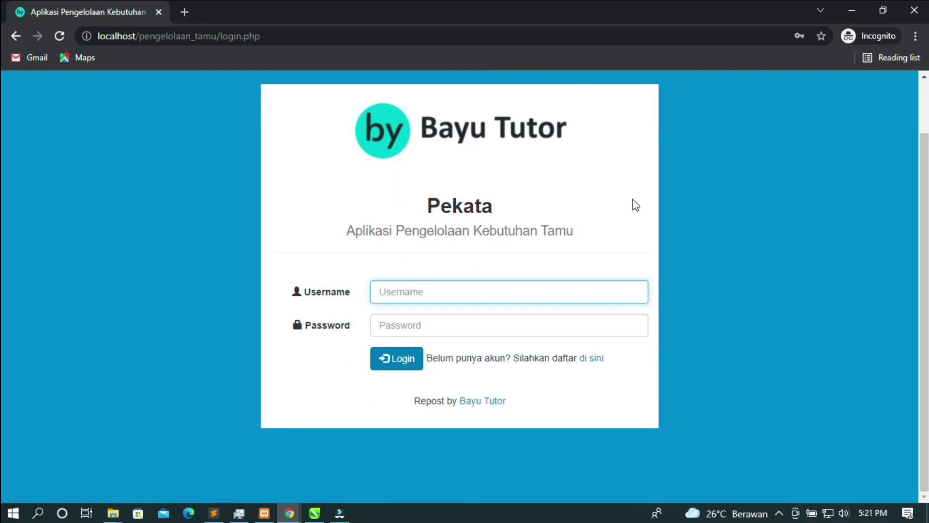
# Fill the customer login form with a saved username and password
pyautogui.click(488, 299)
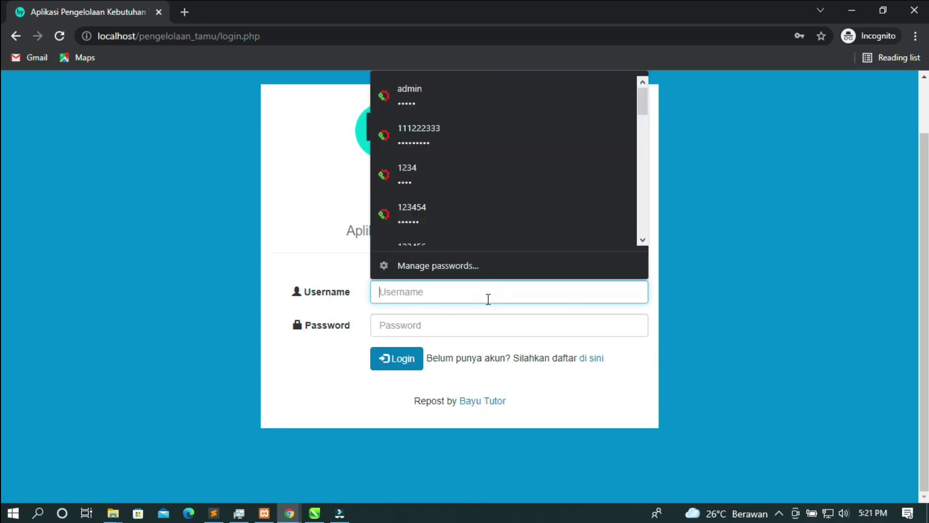
pyautogui.write('bayu12')
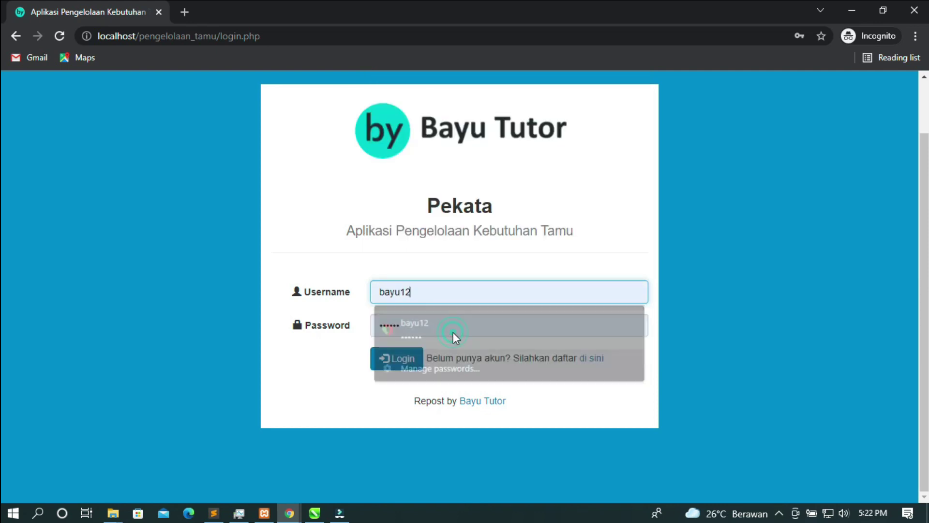
pyautogui.click(453, 332)
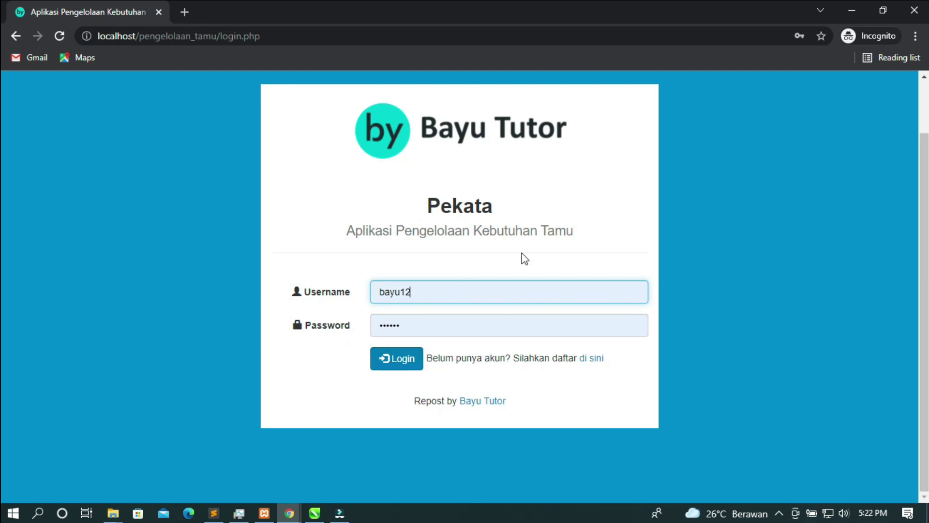
# View the Daftar Pelanggan Baru registration form, then return to the login page
pyautogui.click(601, 364)
pyautogui.scroll(-4, 474, 297)
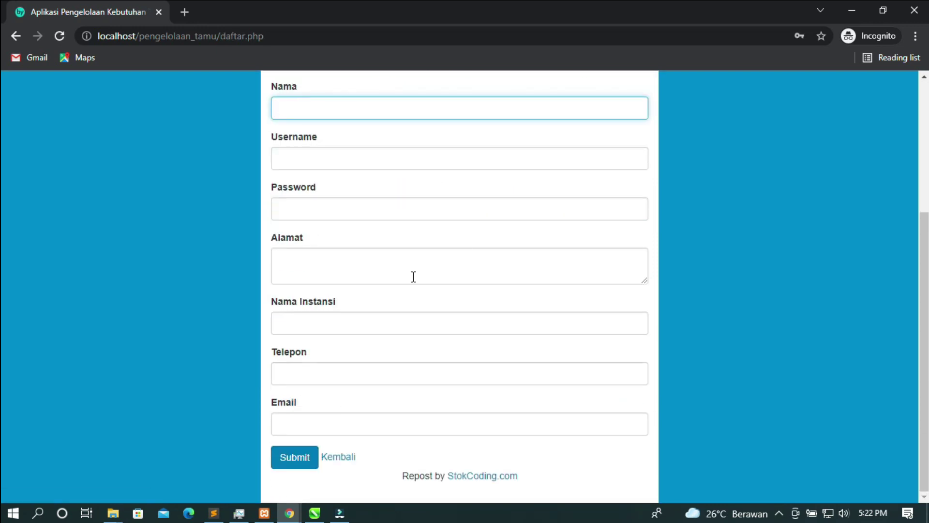
pyautogui.scroll(4, 413, 429)
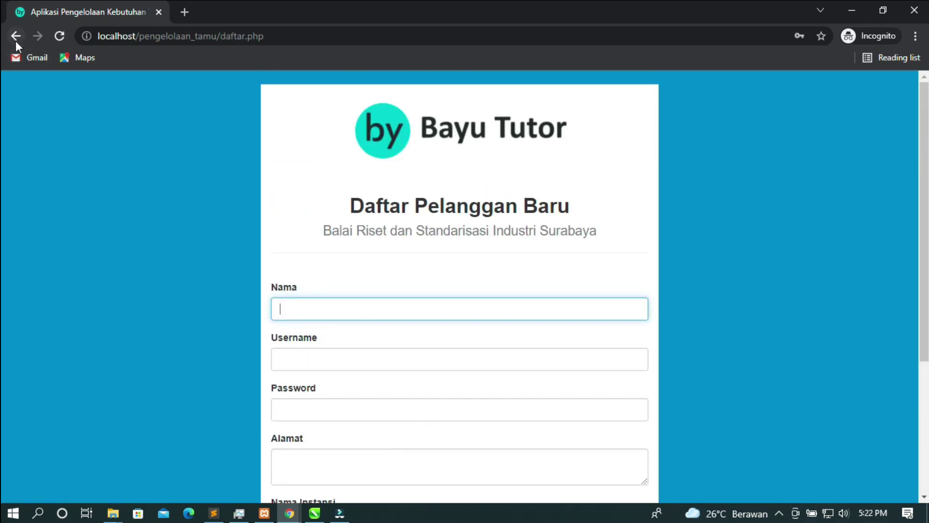
pyautogui.click(15, 36)
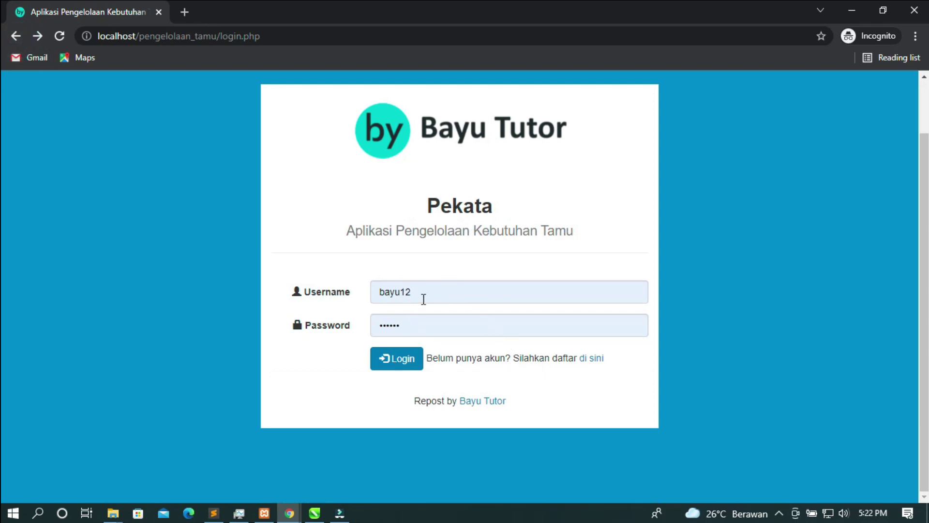
# Log in as the customer, open the Buku Tamu form, and place the caret in Keperluan
pyautogui.click(399, 363)
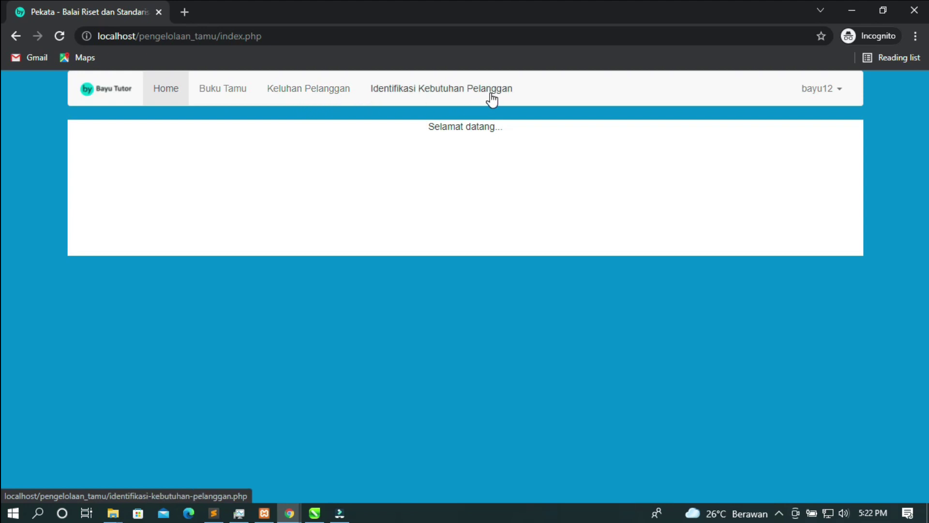
pyautogui.click(219, 92)
pyautogui.scroll(-1, 363, 252)
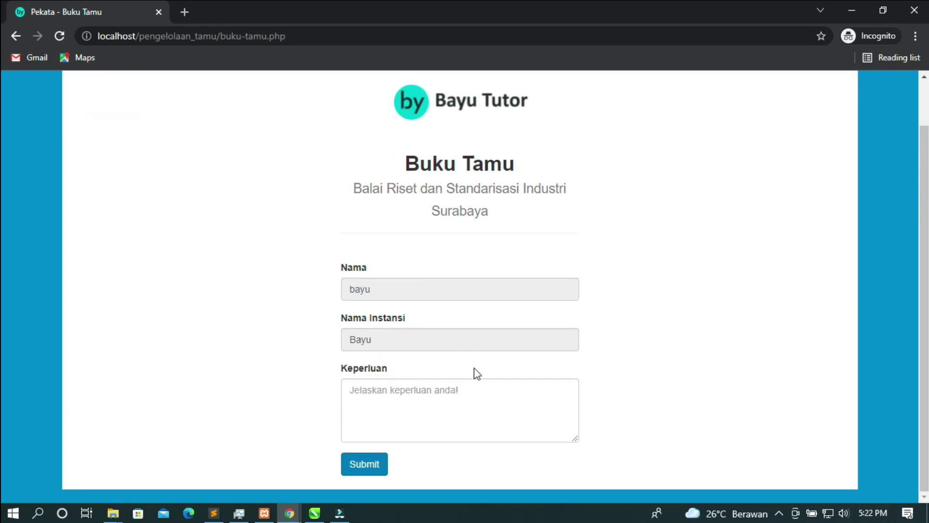
pyautogui.click(448, 394)
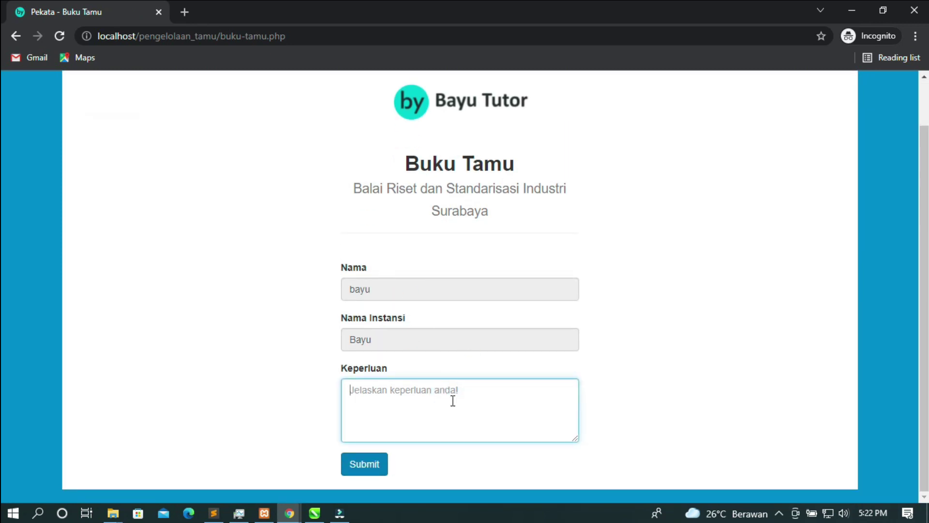
pyautogui.click(424, 396)
pyautogui.scroll(2, 342, 334)
# Open the Keluhan Pelanggan form, try the Permintaan and Permasalahan fields, then reload it
pyautogui.click(289, 89)
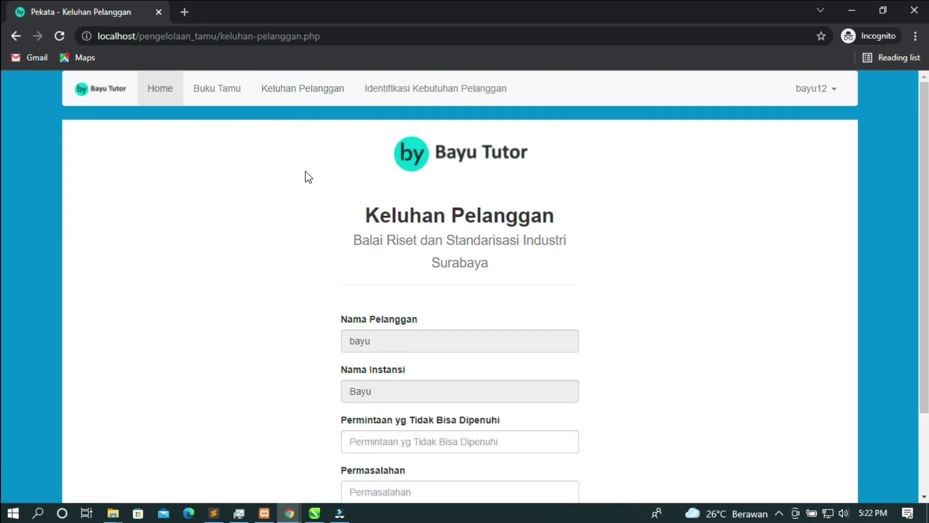
pyautogui.scroll(-3, 373, 345)
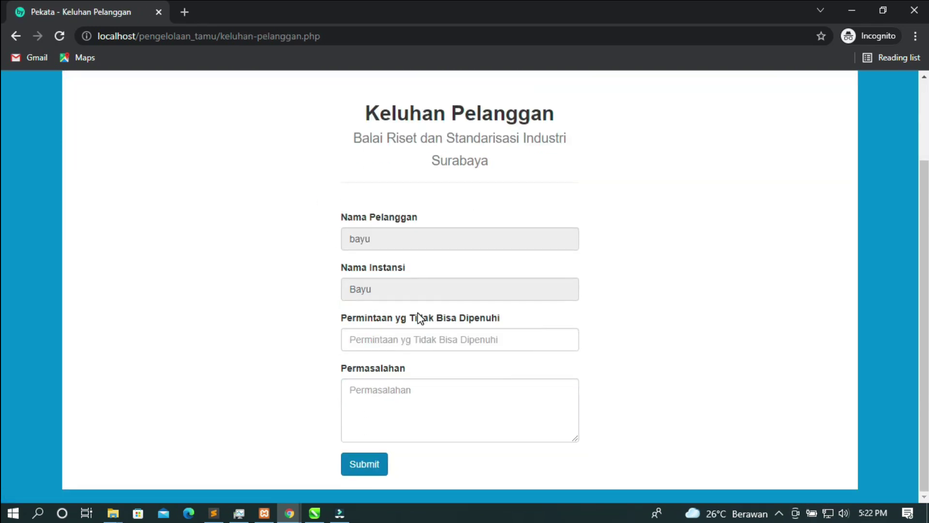
pyautogui.click(426, 344)
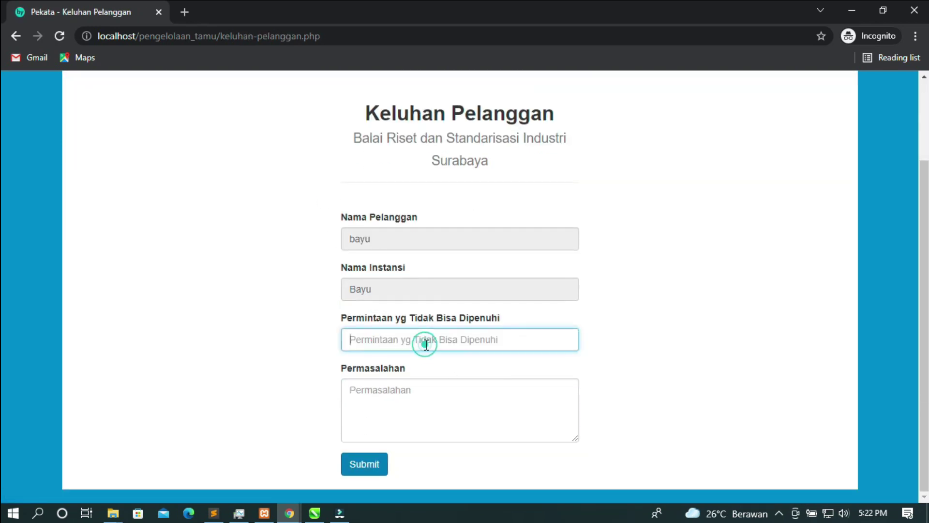
pyautogui.click(395, 409)
pyautogui.scroll(2, 404, 482)
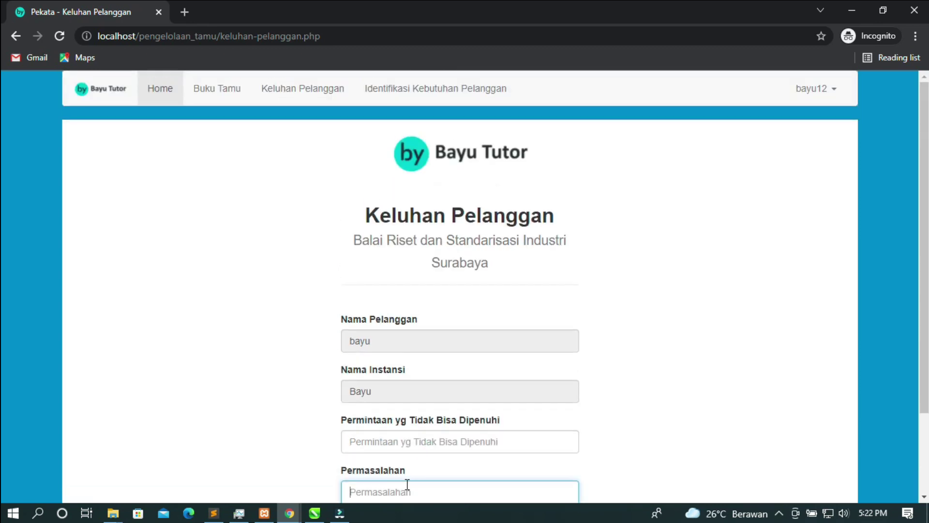
pyautogui.click(304, 95)
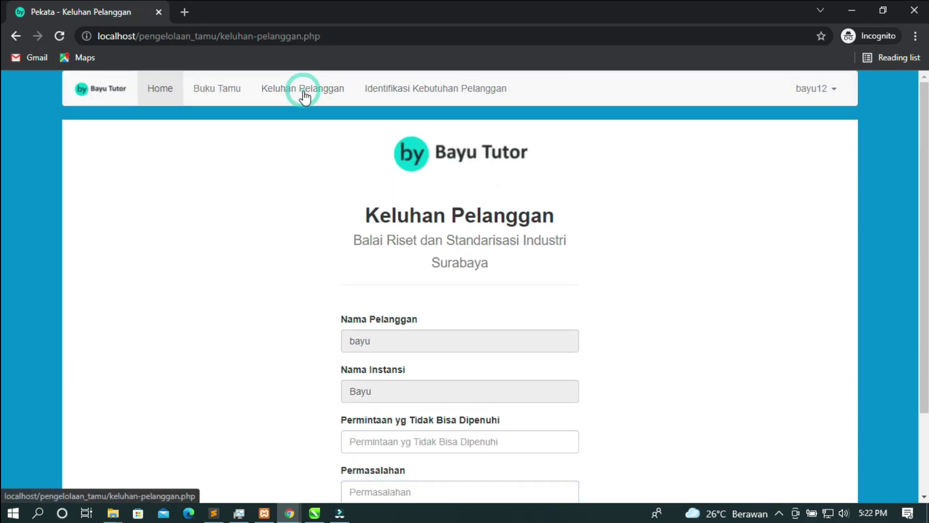
# Bring up the Identifikasi Kebutuhan Pelanggan form and select its empty Permintaan and Penyebab fields
pyautogui.click(404, 99)
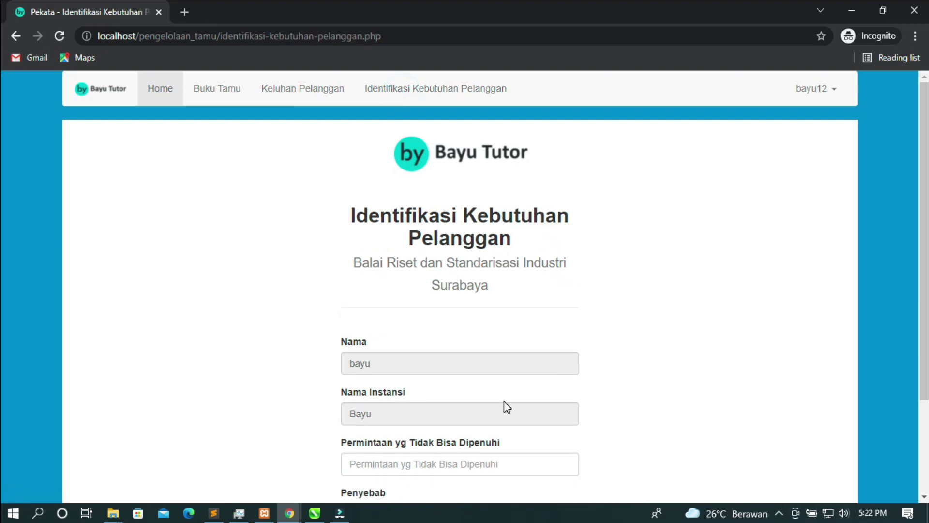
pyautogui.scroll(-2, 504, 401)
pyautogui.click(454, 339)
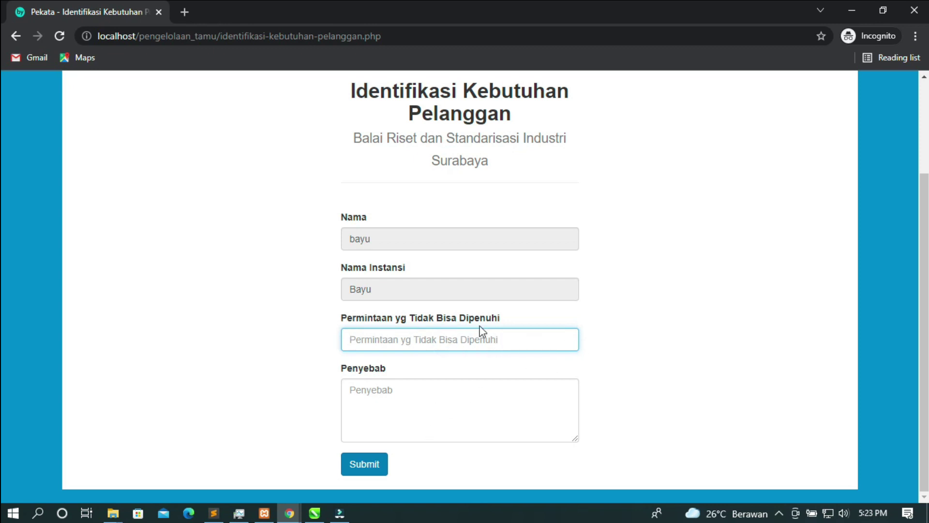
pyautogui.click(409, 404)
pyautogui.scroll(3, 475, 370)
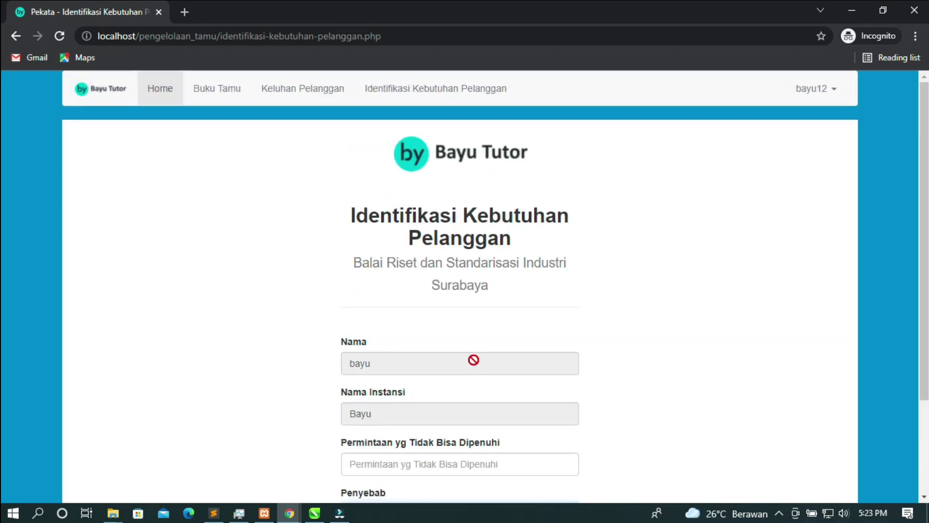